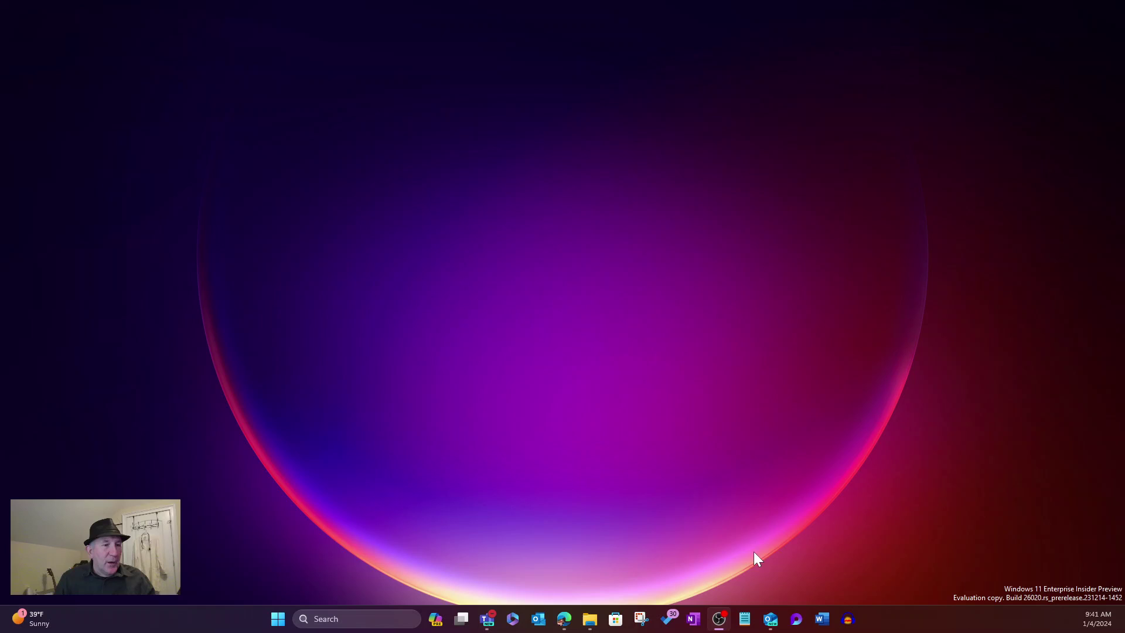
Step: Launch Word from the pinned Start menu apps and create a blank document
click(281, 619)
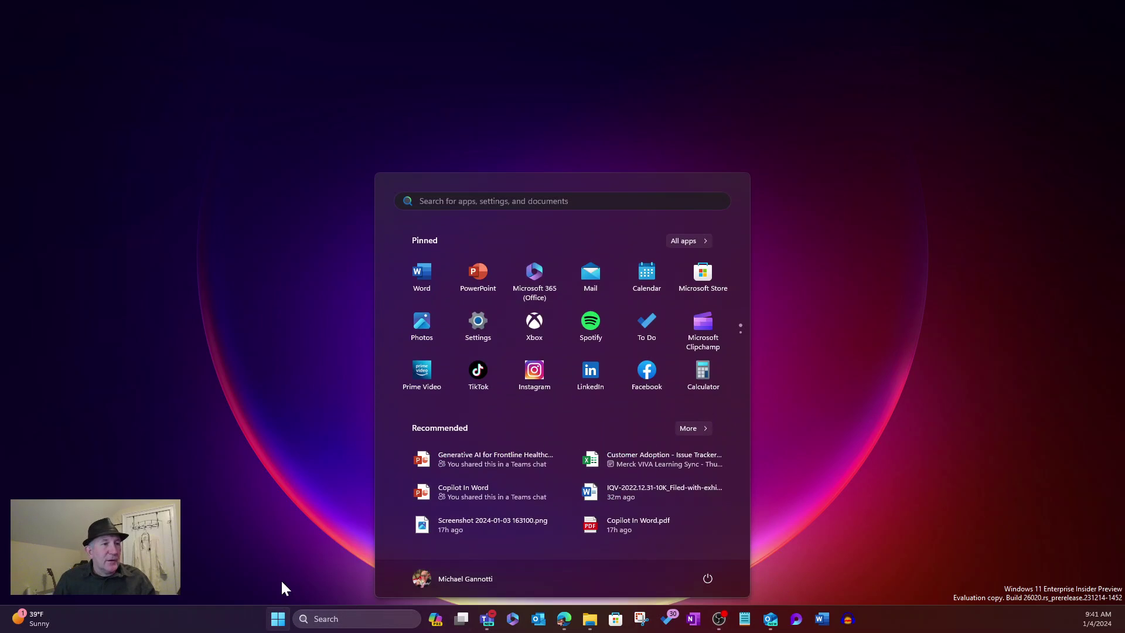
click(424, 276)
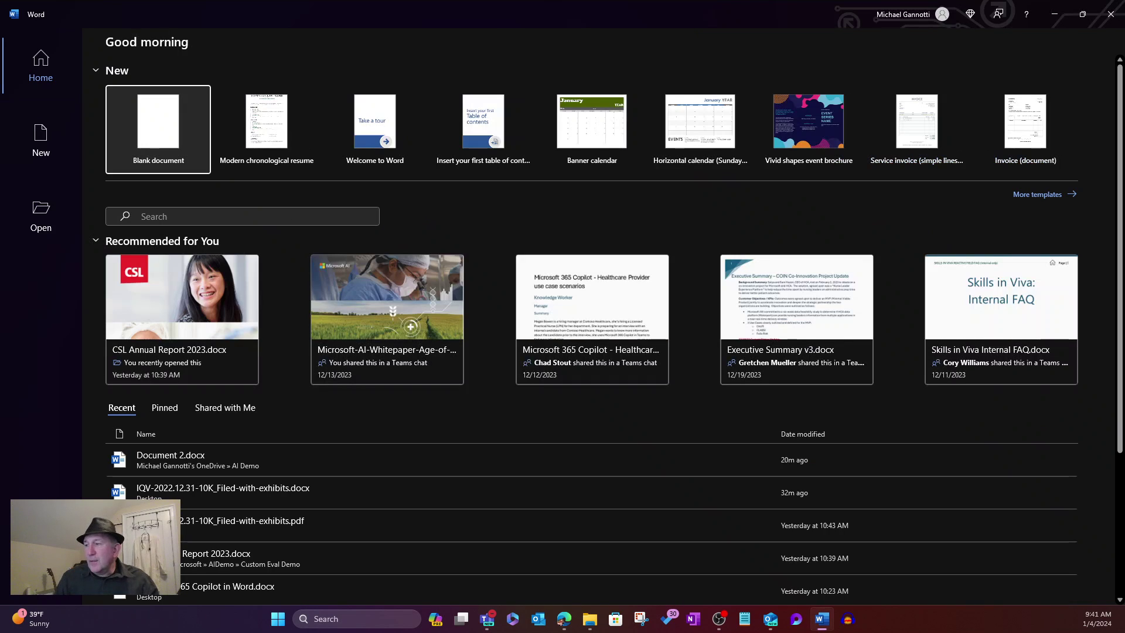
key(alt+Tab)
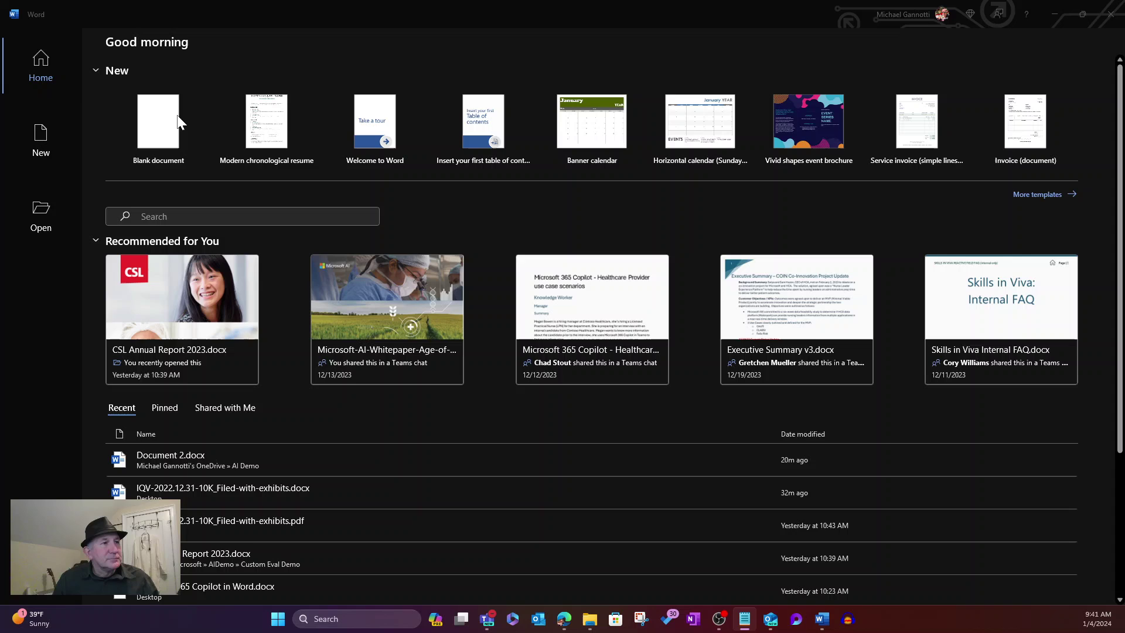
click(170, 128)
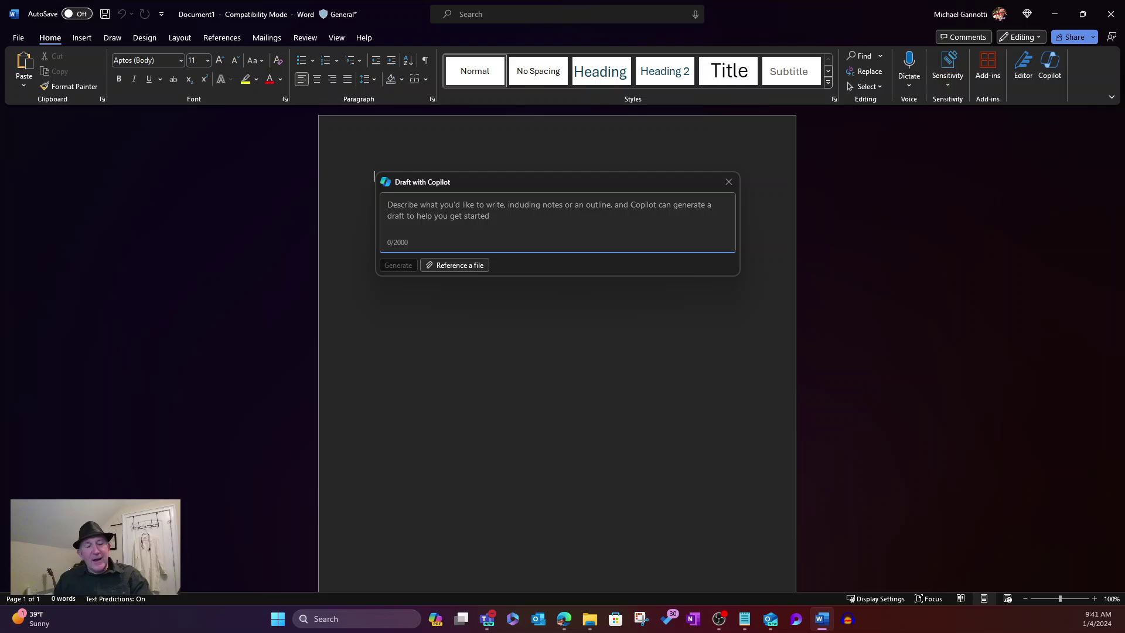
Step: Paste the 183-character burnout and retention question into the Draft with Copilot box
text(How can Microsoft 365 Copilot, and the Microsoft Viva Suite, reduce clinical trials employee burnout while increasing employee job satisfaction and increasing employee job retention?)
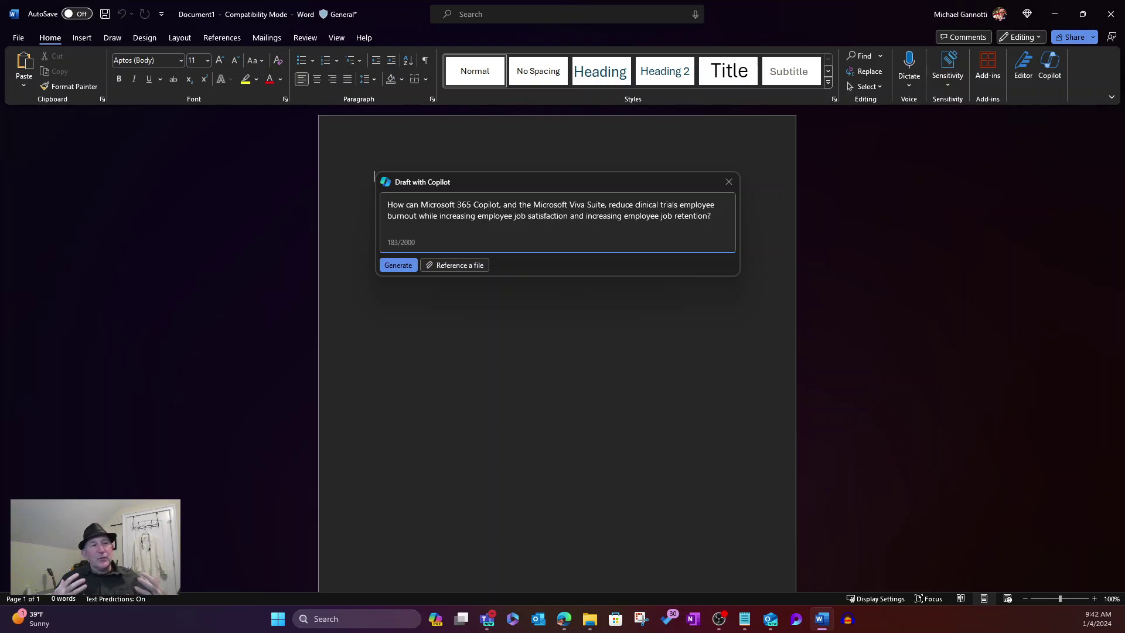
click(476, 268)
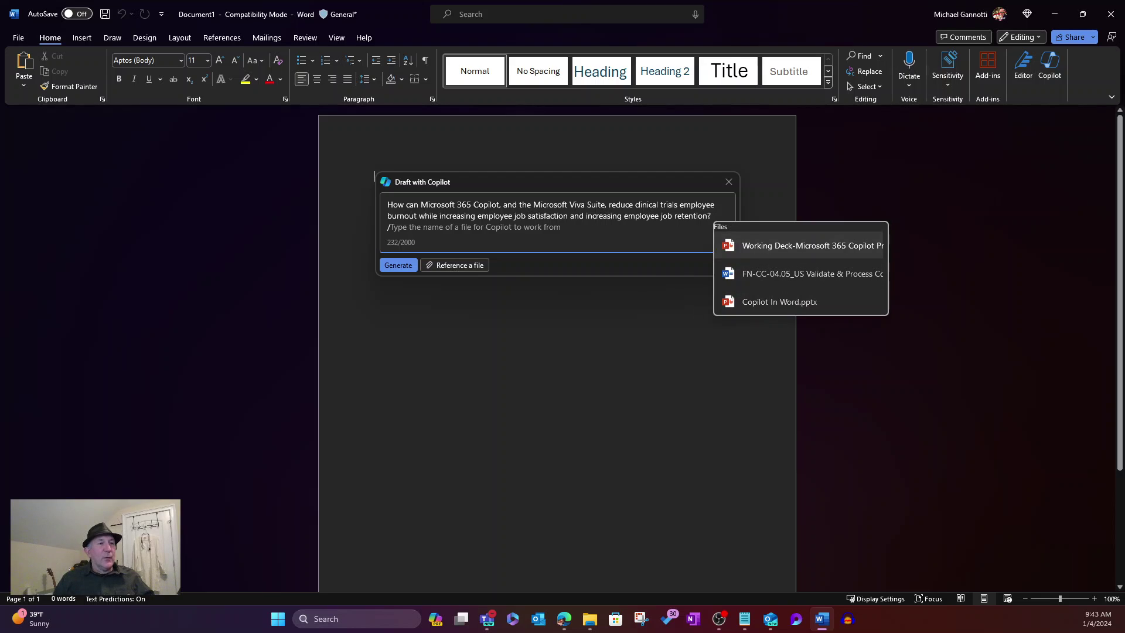
key(BackSpace)
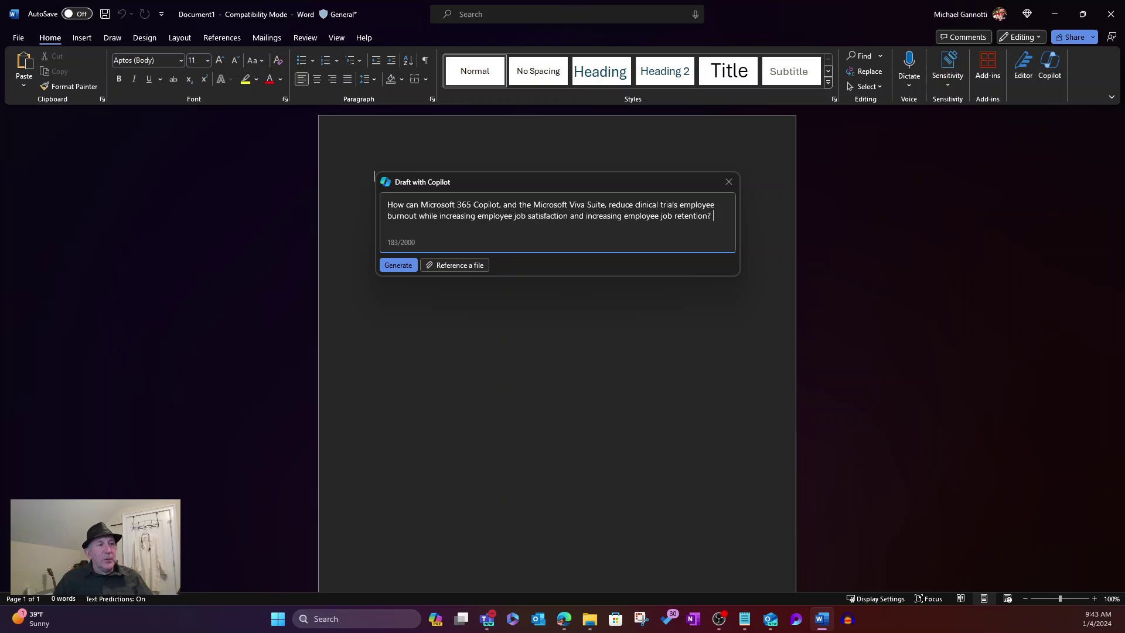
Step: Generate the Copilot draft on how Copilot and Viva Suite help clinical trials staff
click(405, 270)
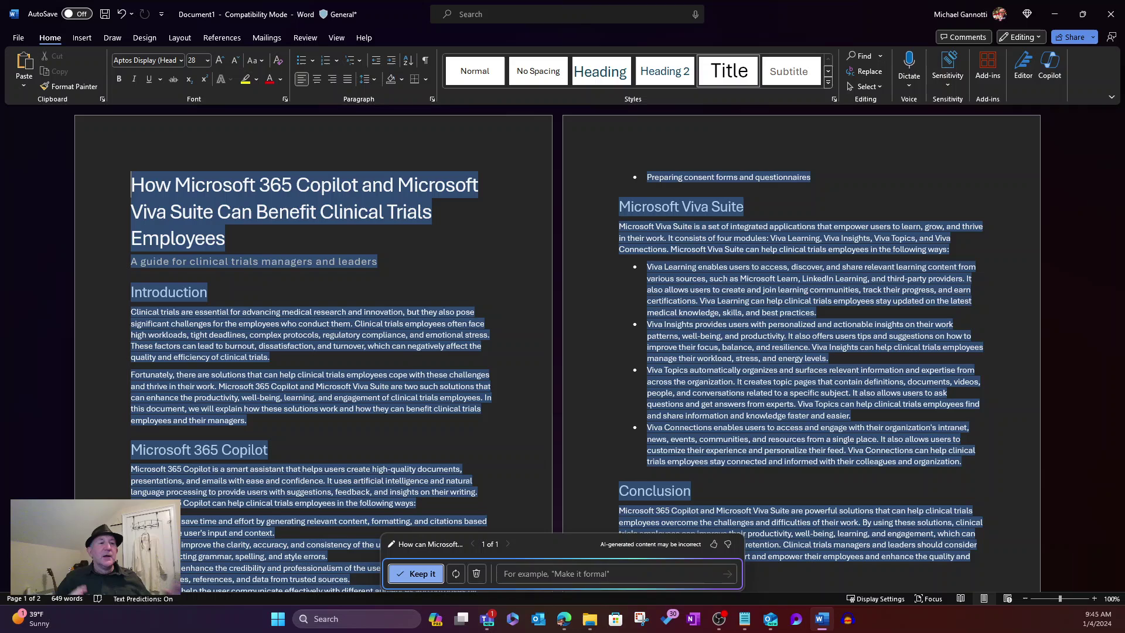
Step: Keep the 649-word Copilot draft and scroll through it from Introduction to Conclusion
click(417, 574)
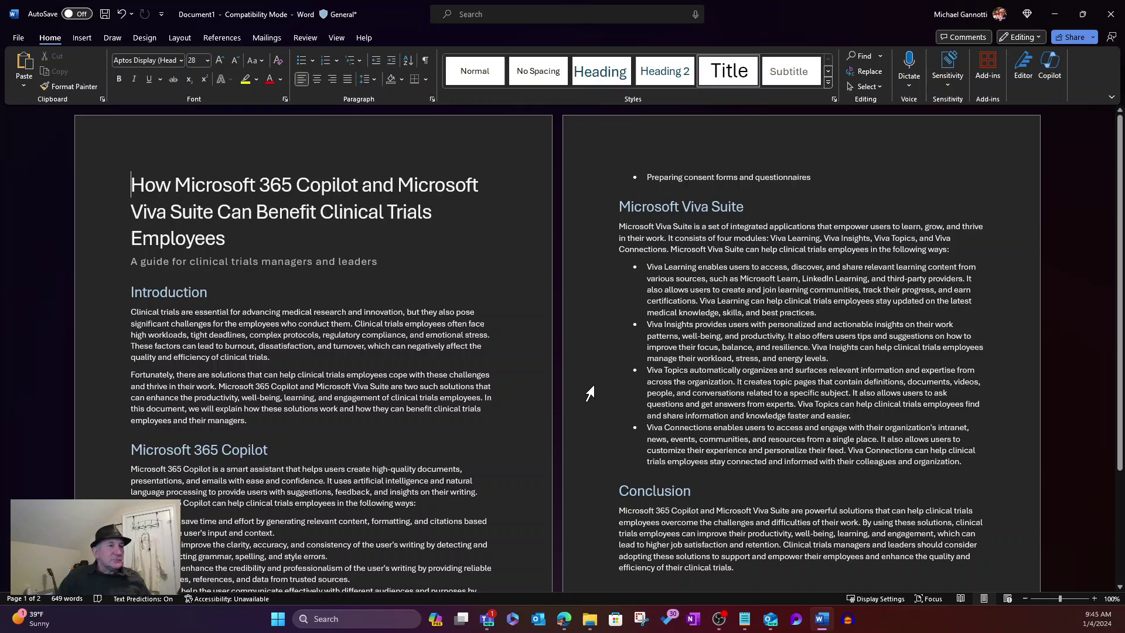
scroll(602, 389, down, 2)
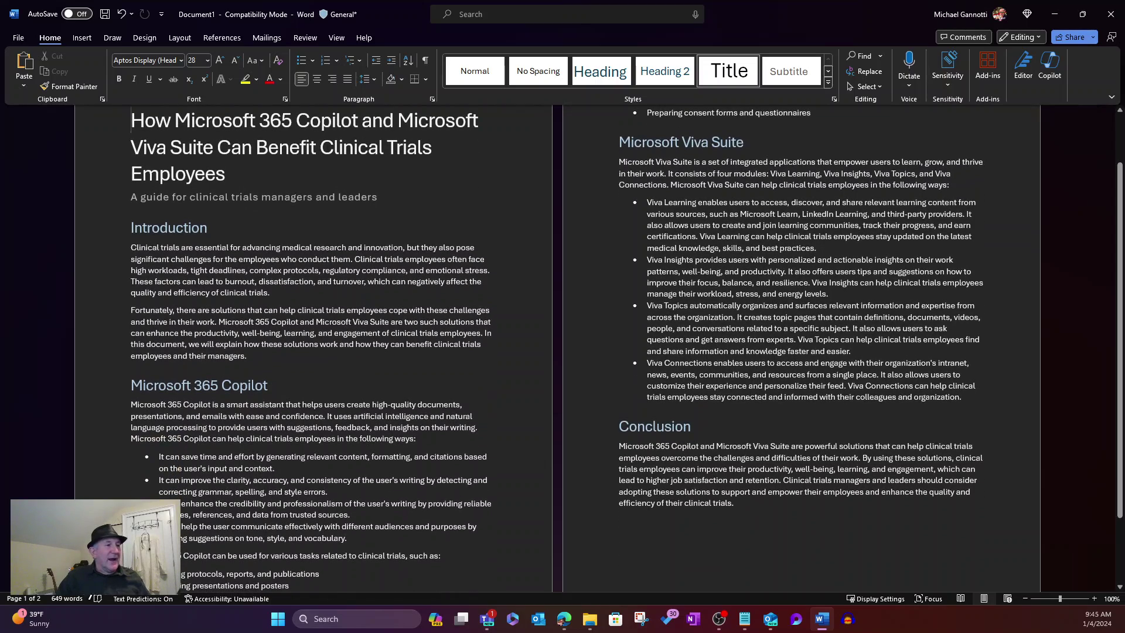
scroll(602, 389, down, 3)
scroll(572, 458, up, 4)
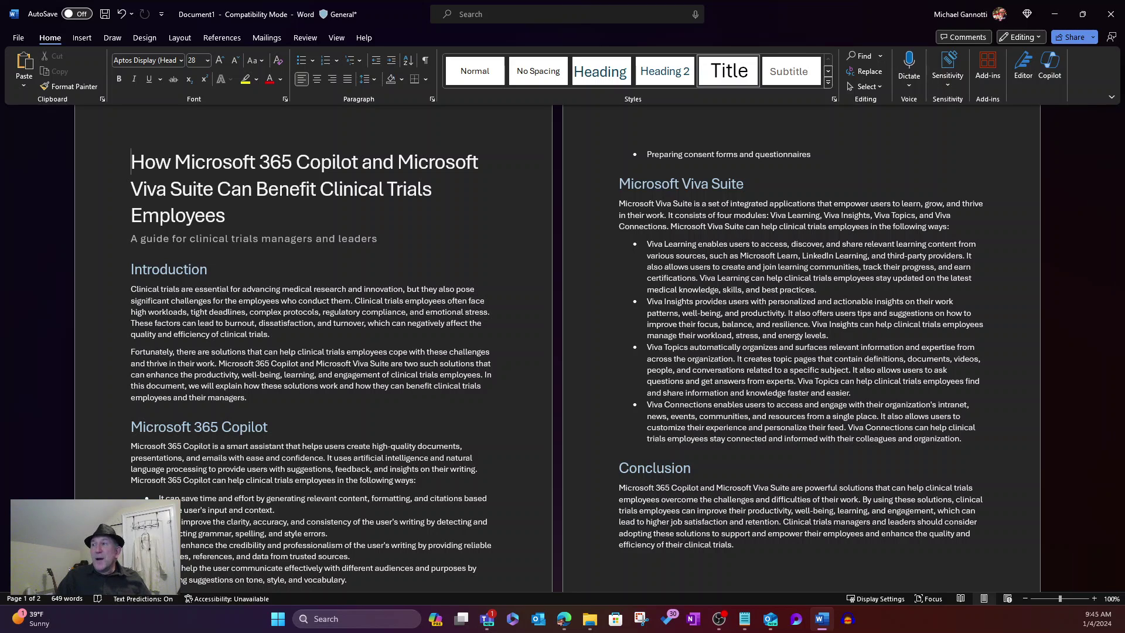
click(564, 619)
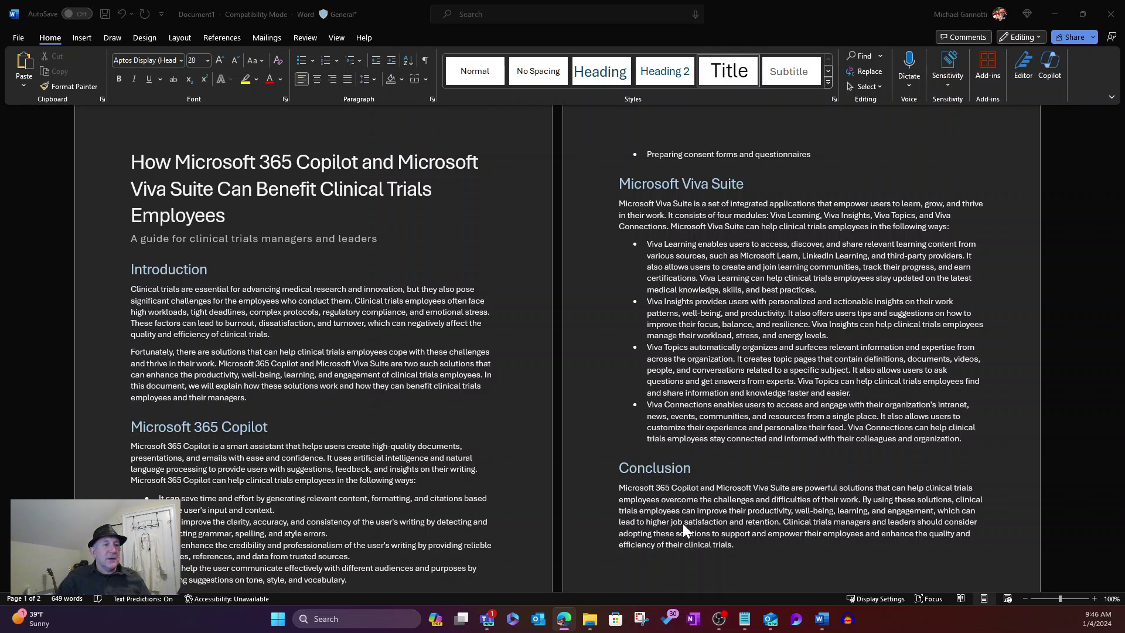
scroll(761, 527, down, 2)
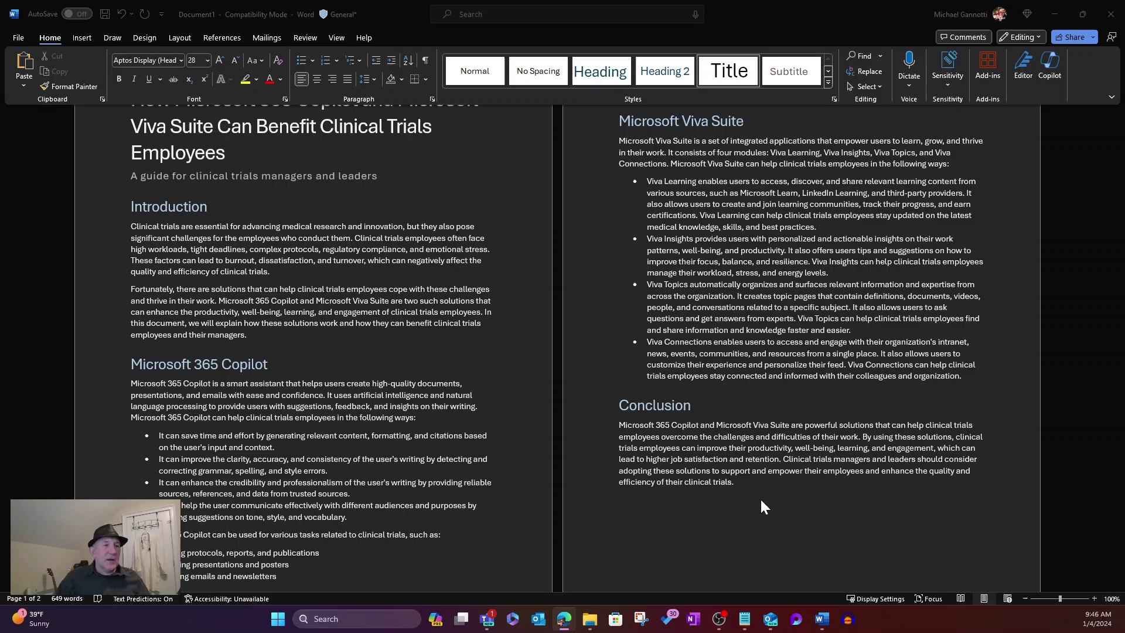
Step: Select the Conclusion paragraph and request Rewrite with Copilot suggestions for it
click(753, 485)
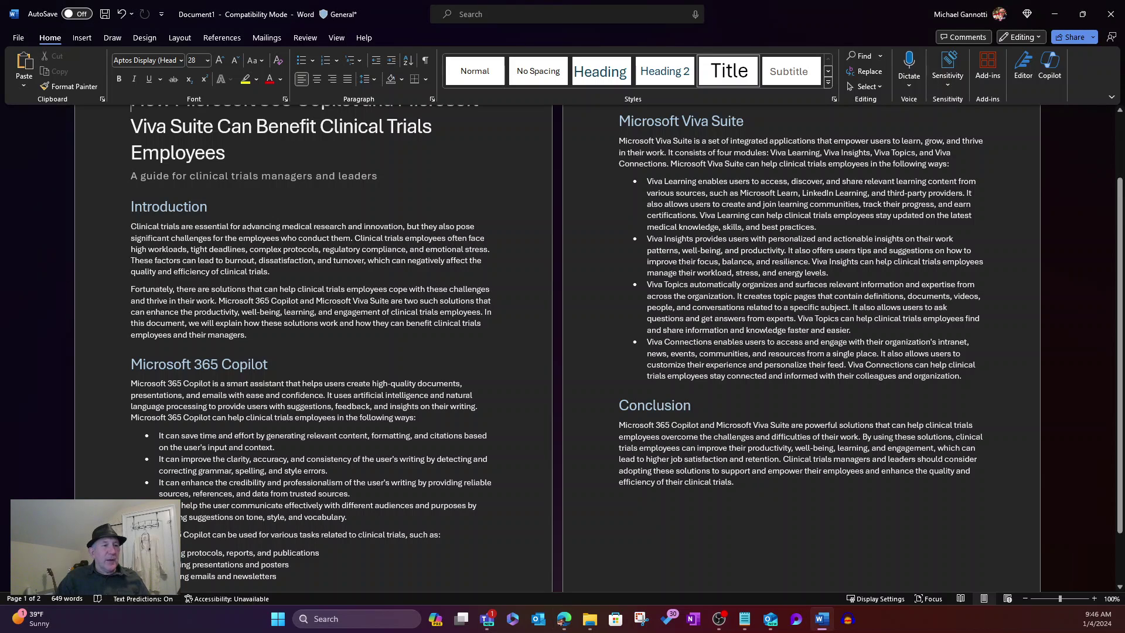
drag(737, 483, 616, 431)
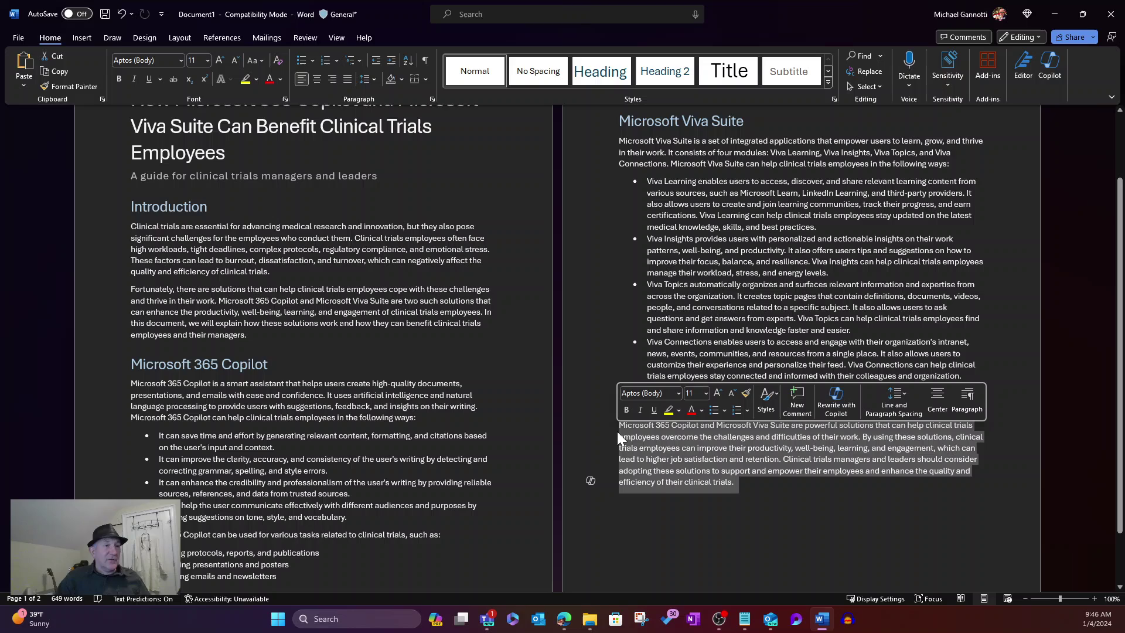
click(589, 481)
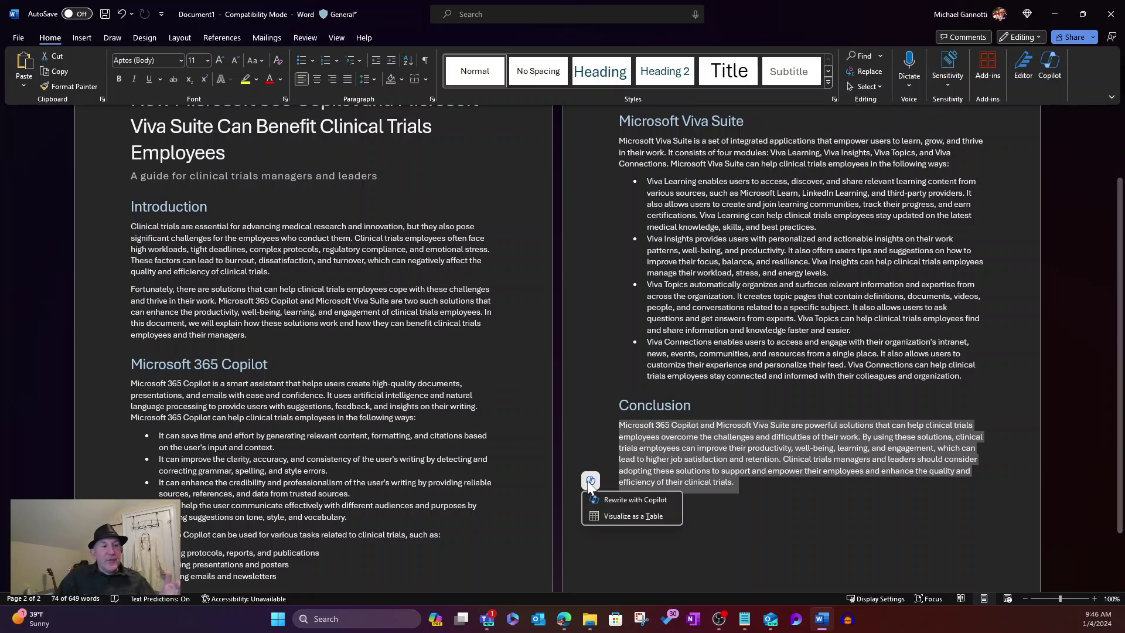
click(638, 498)
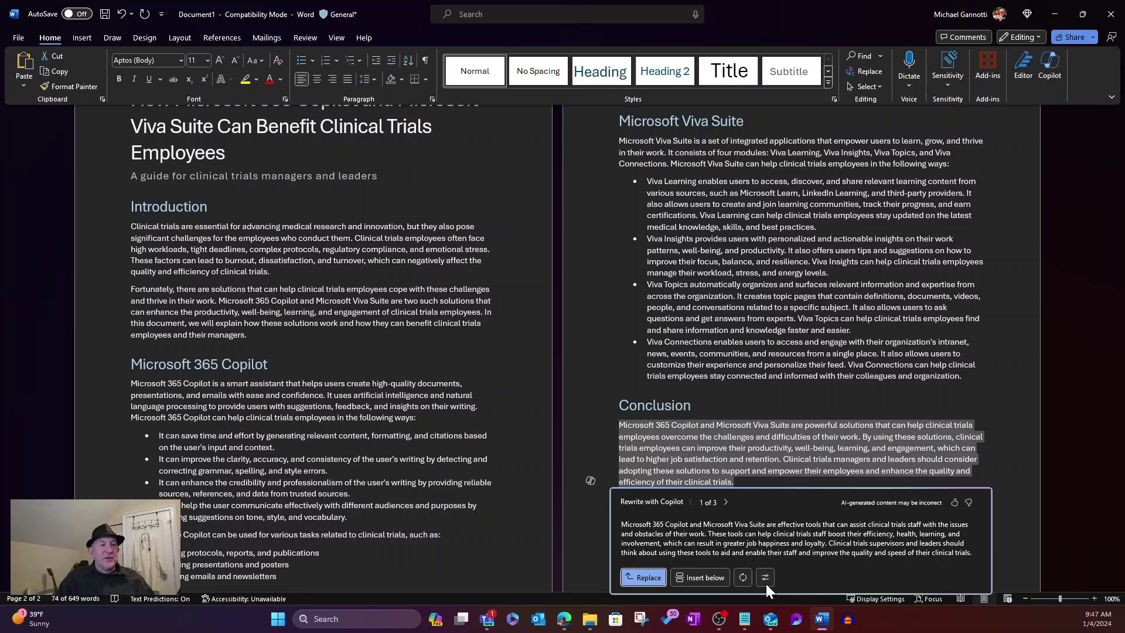
Step: Swap the Conclusion paragraph for Copilot's first rewrite, leaving the tone unchanged
click(765, 579)
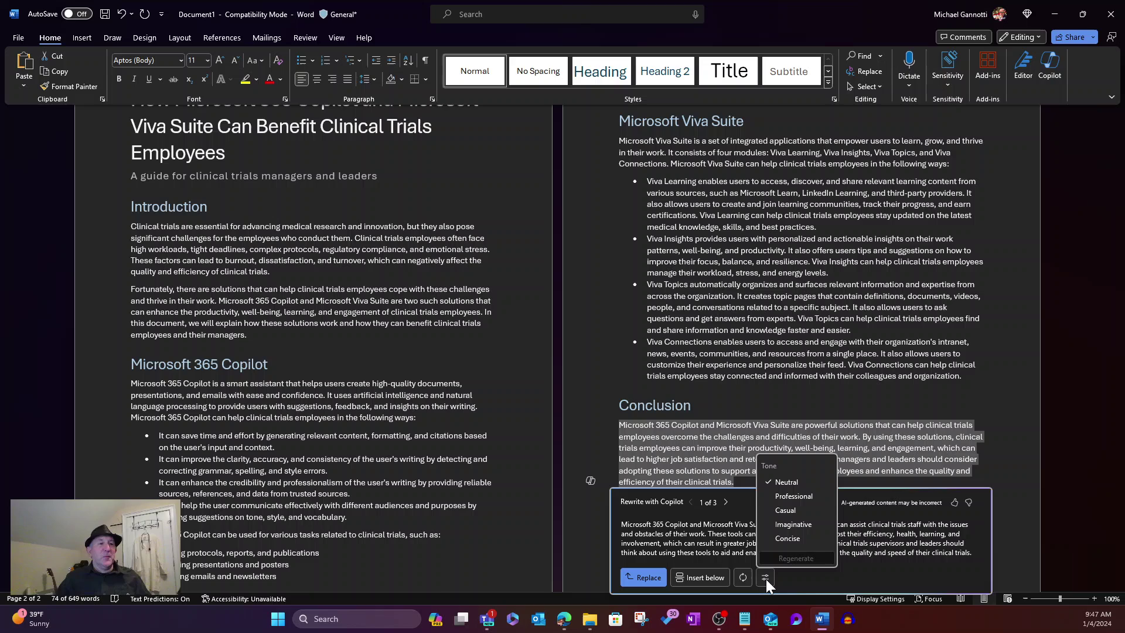
key(Escape)
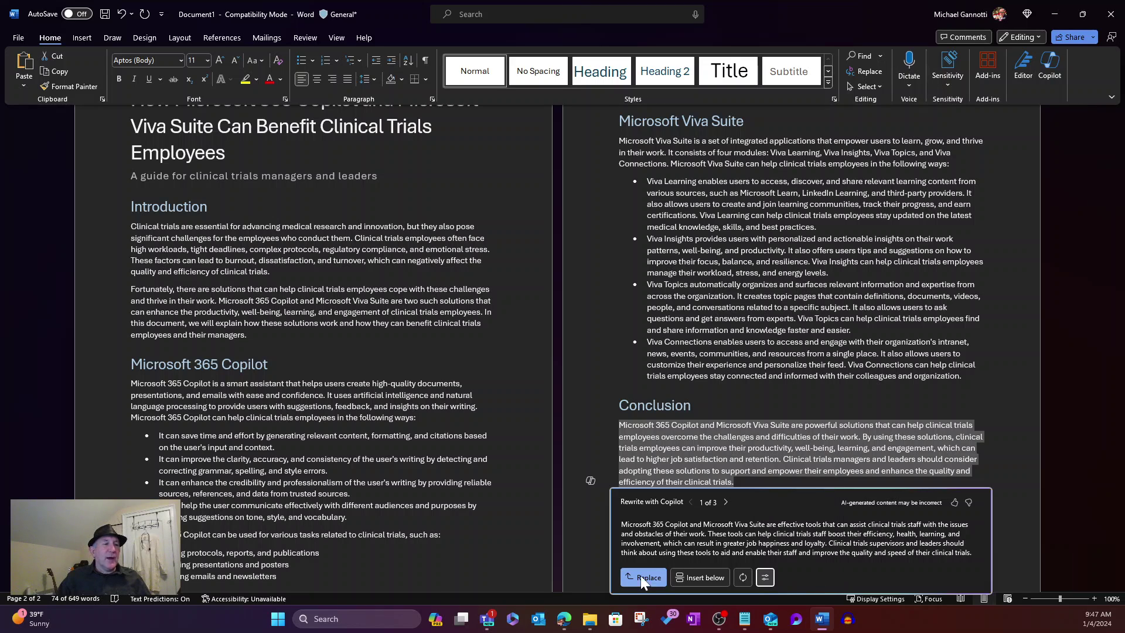
click(659, 578)
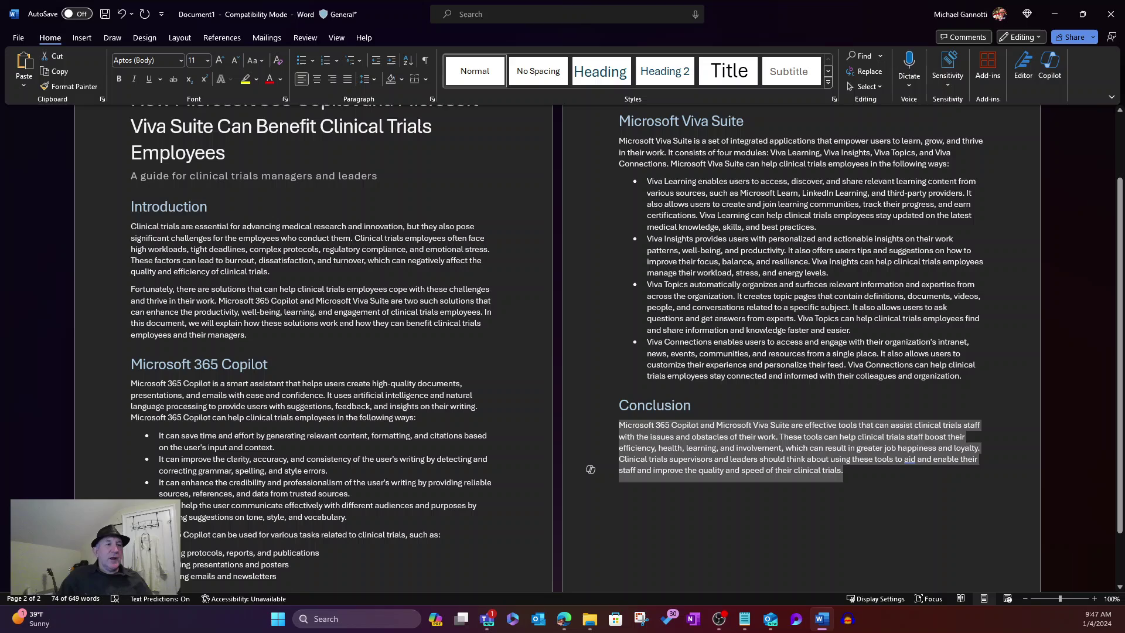
click(789, 514)
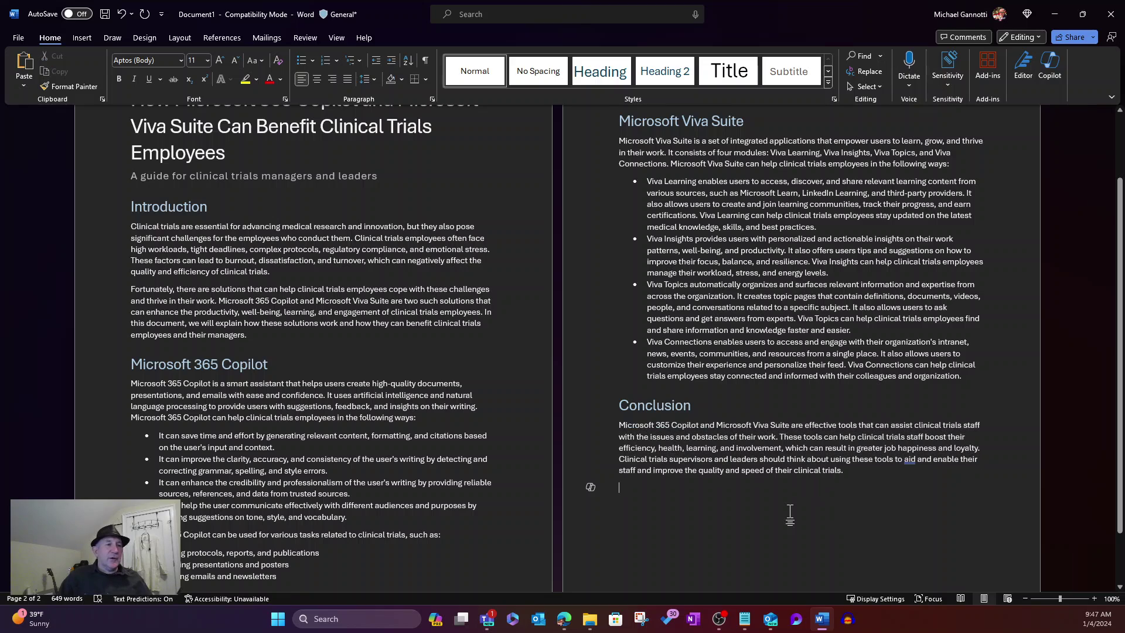
click(591, 487)
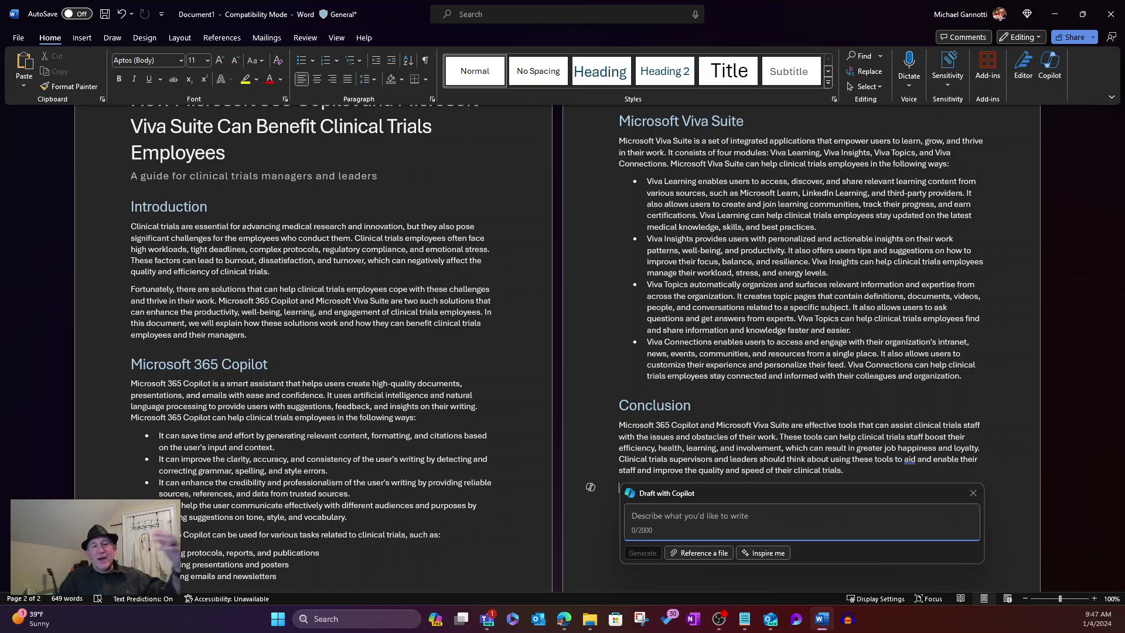
click(974, 492)
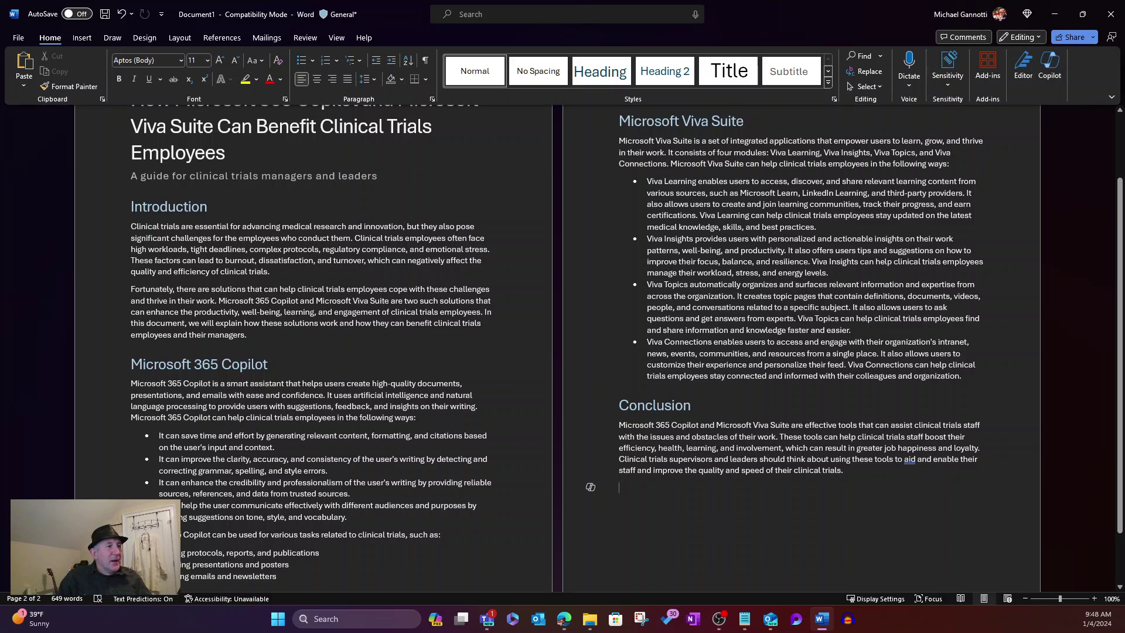
Step: Turn both Introduction paragraphs into a Copilot challenges-and-solutions table and keep it
drag(249, 335, 124, 231)
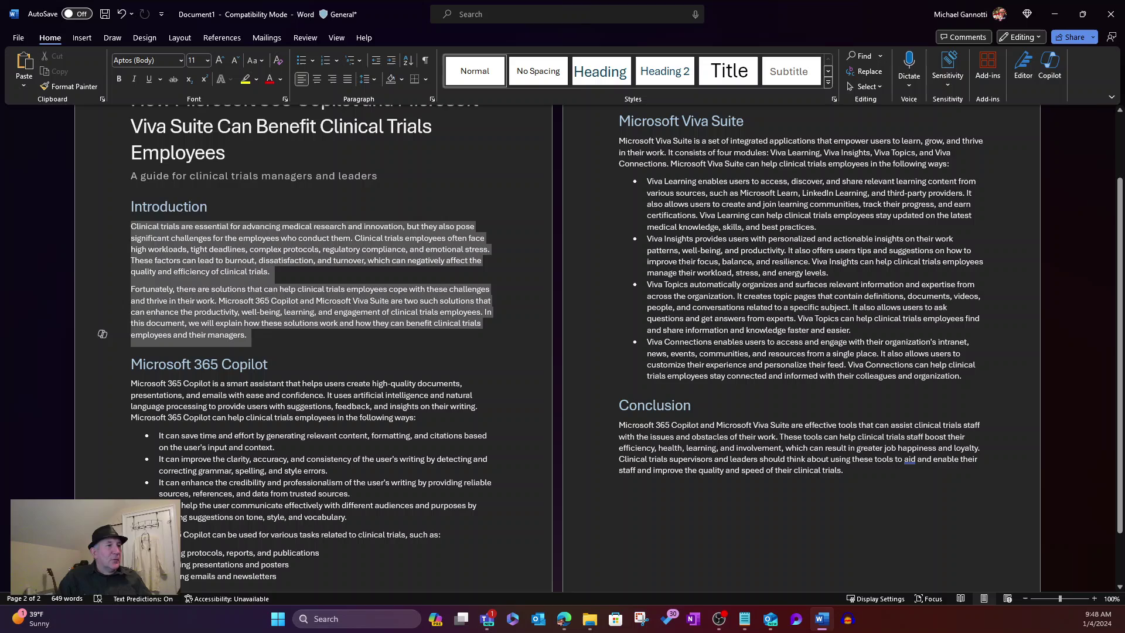
click(101, 336)
click(140, 370)
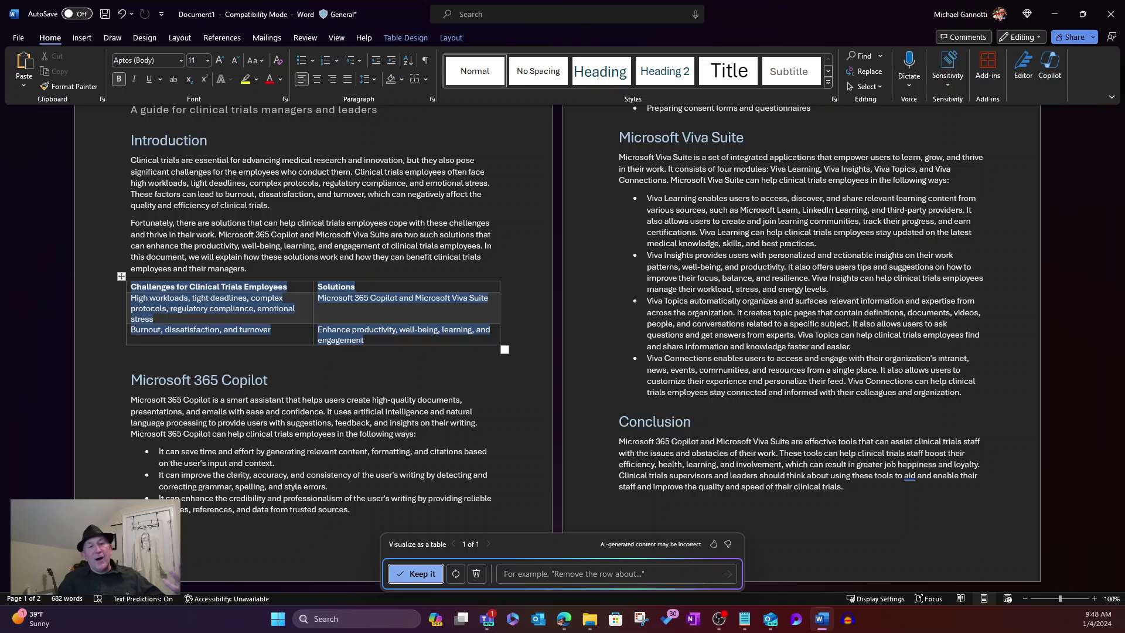
click(416, 573)
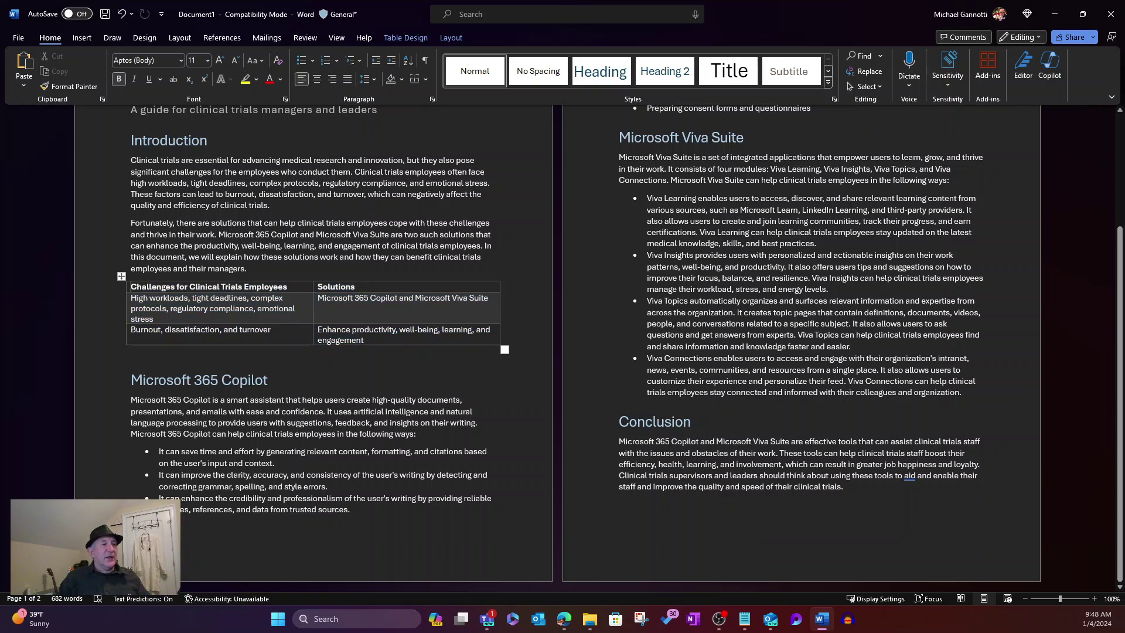
click(473, 412)
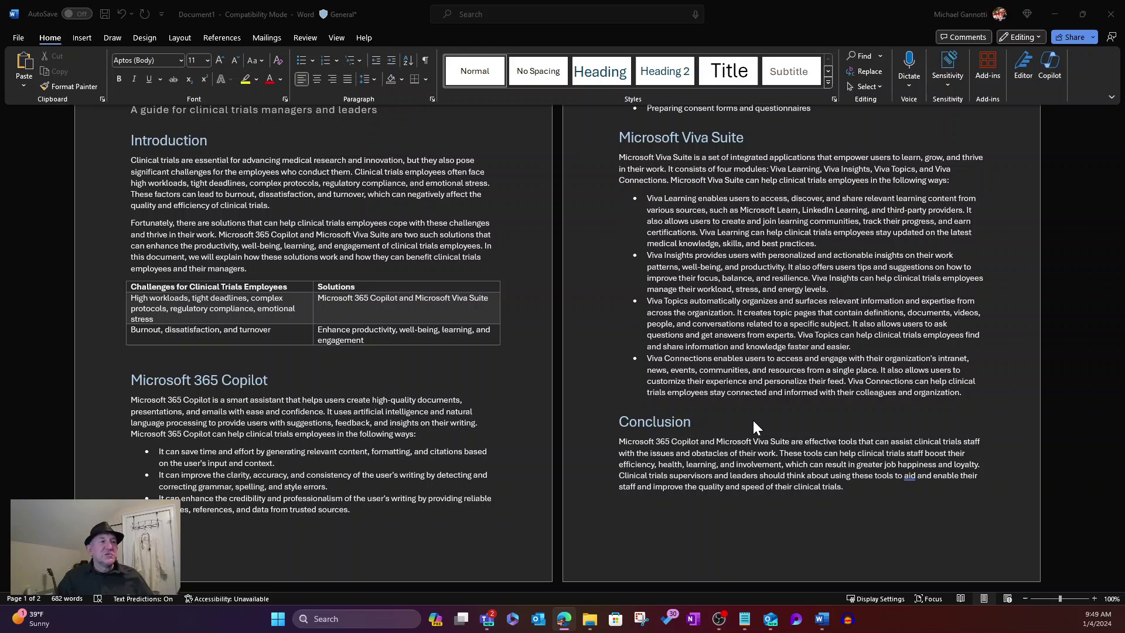
Step: Open the Copilot chat pane and list its Create prompts, such as a project proposal
click(1048, 68)
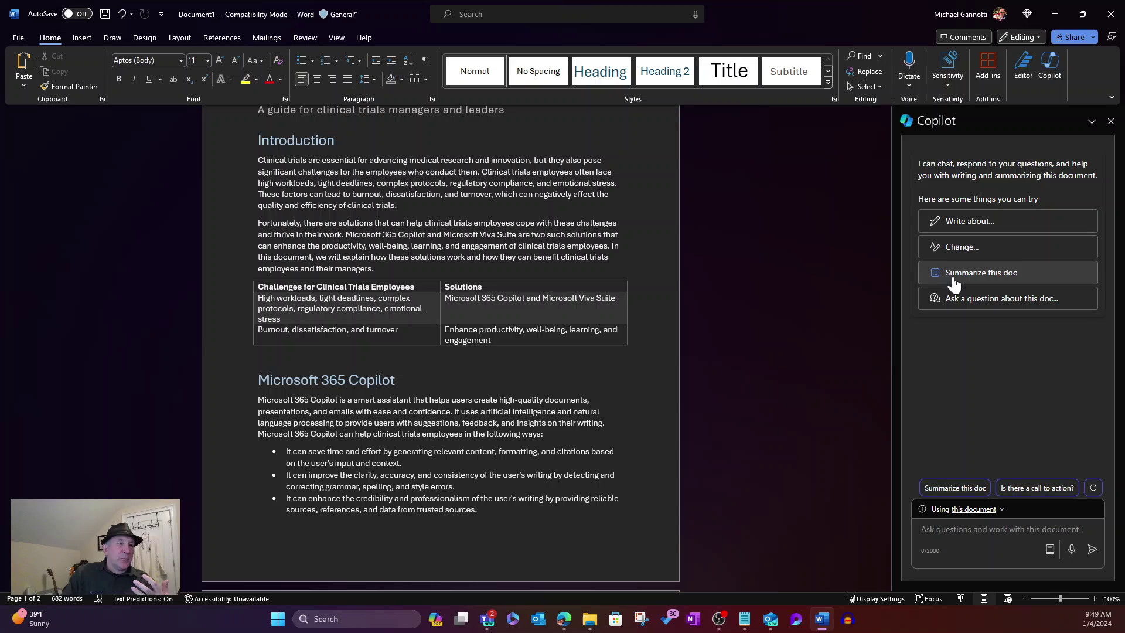
click(1050, 551)
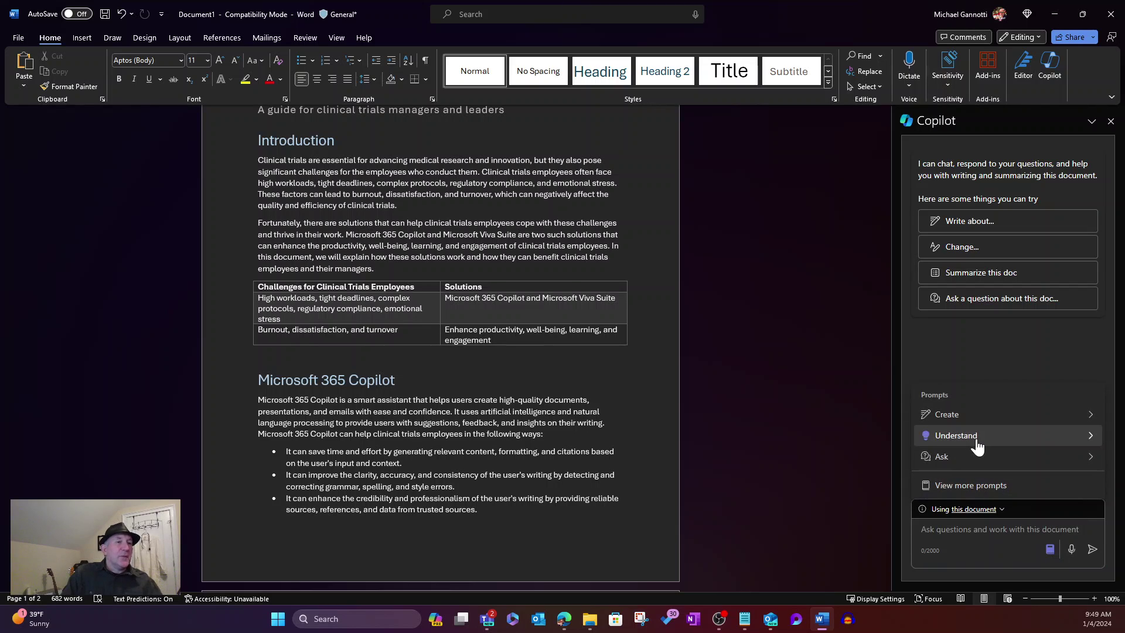
click(958, 415)
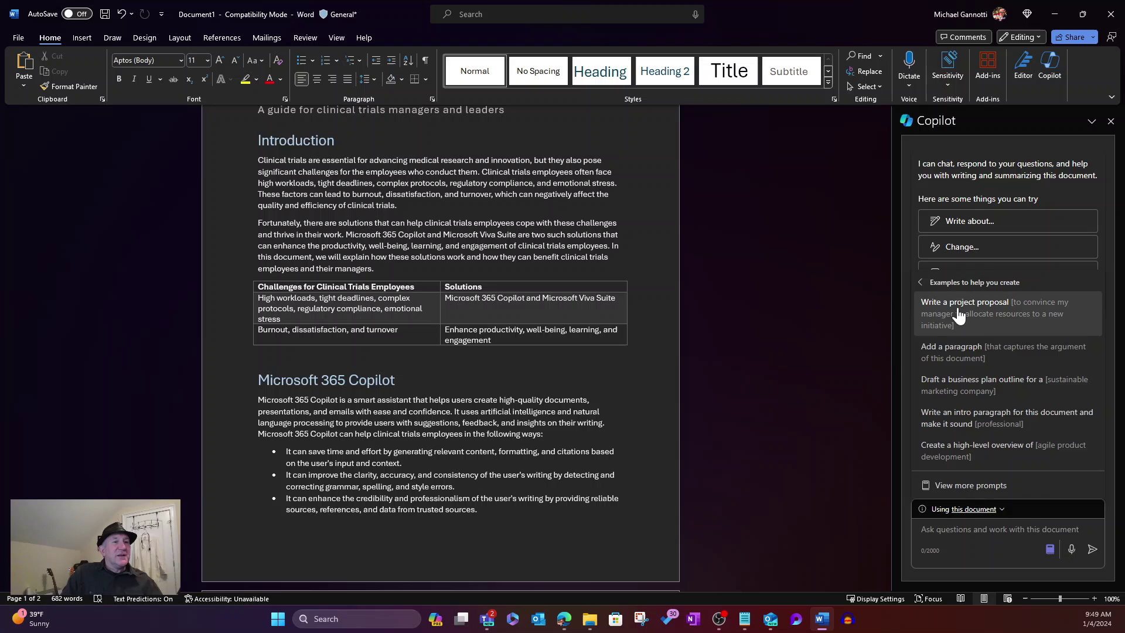
Step: Open the Copilot Lab prompt gallery from View more prompts in the web browser
click(962, 486)
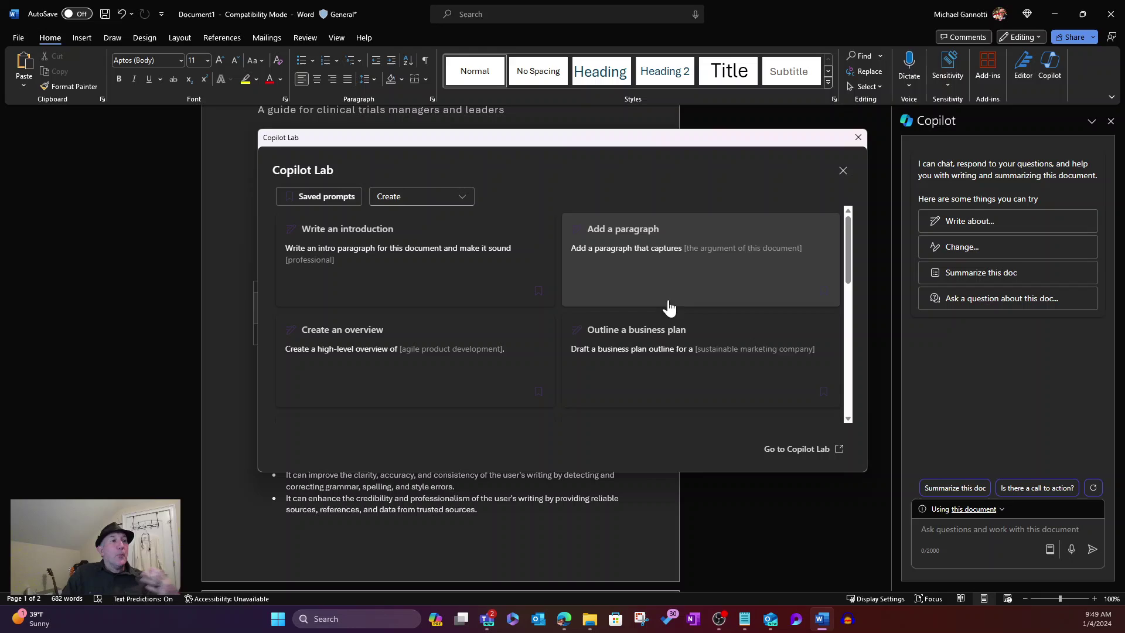
click(793, 453)
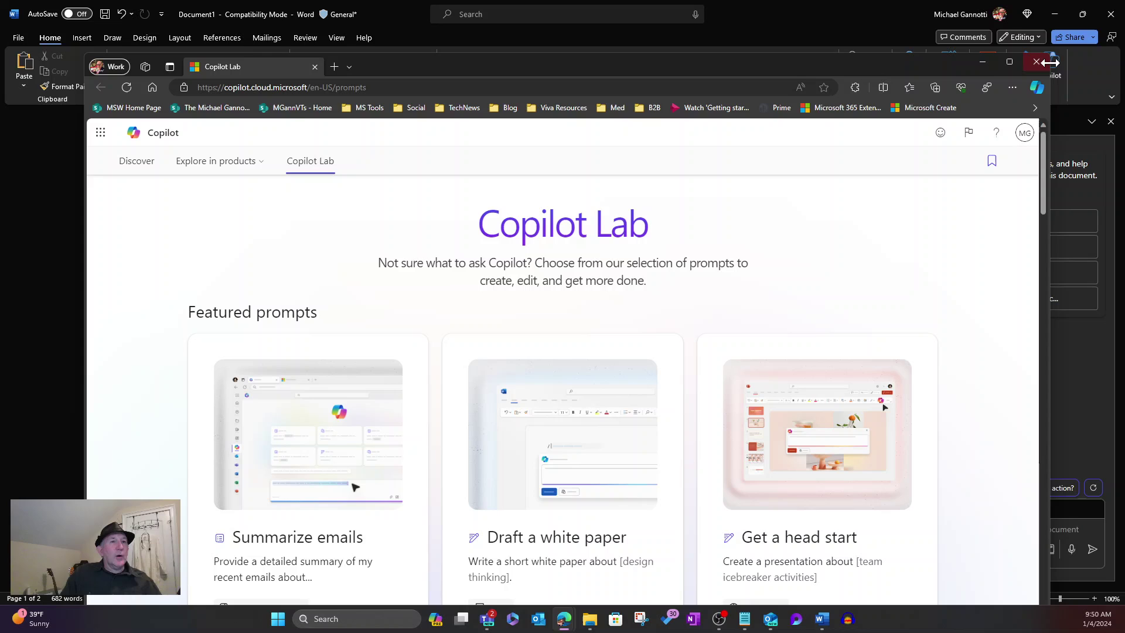
Step: Browse more Copilot Lab prompt cards in maximized Edge, then close the Copilot Lab dialog in Word
click(1006, 61)
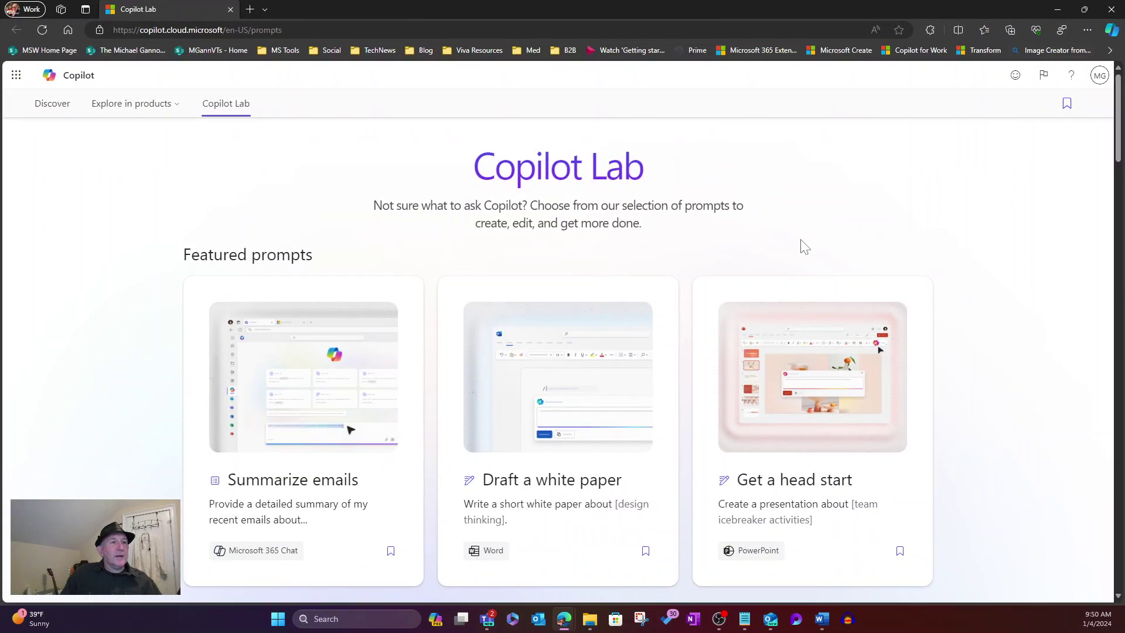
scroll(804, 242, down, 8)
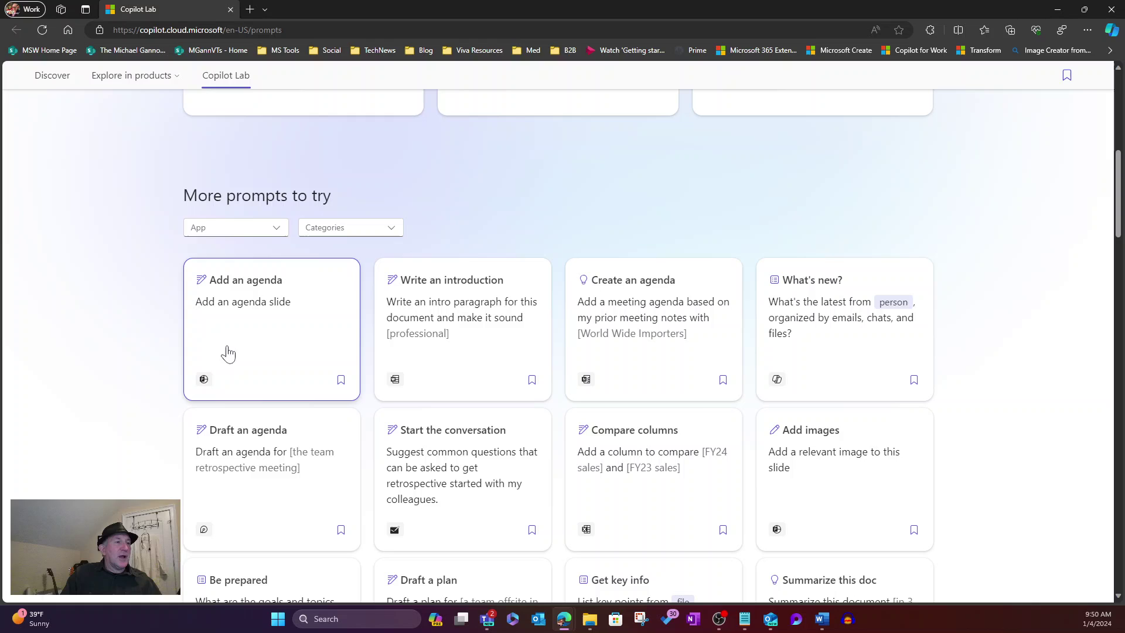
scroll(515, 320, down, 3)
scroll(651, 305, down, 4)
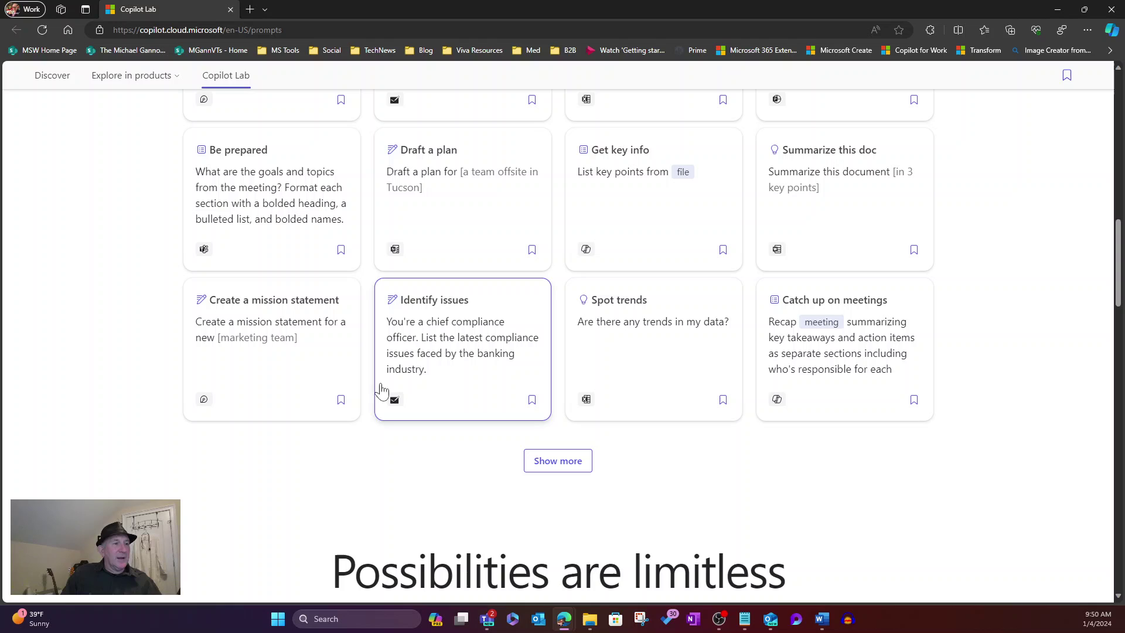
click(560, 461)
scroll(1004, 280, up, 10)
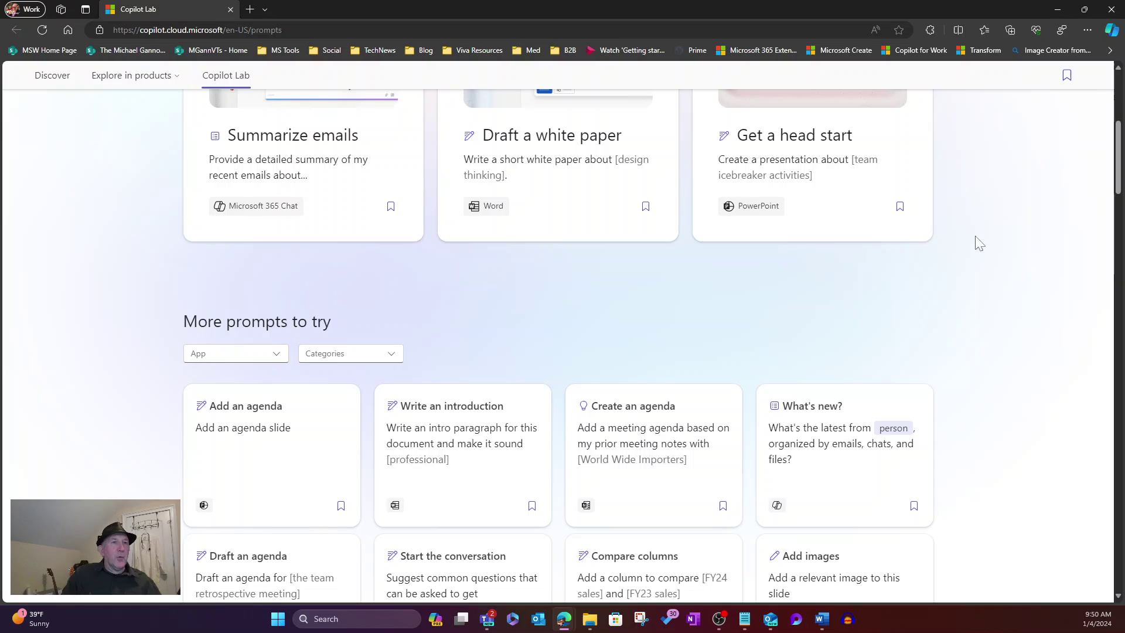
click(1059, 8)
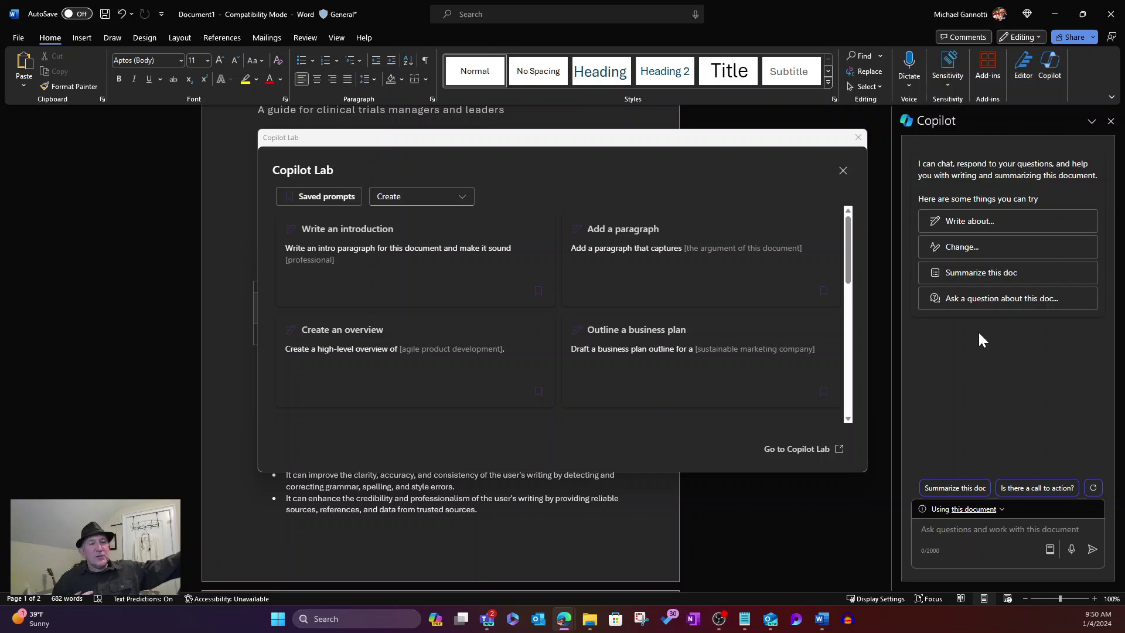
click(858, 137)
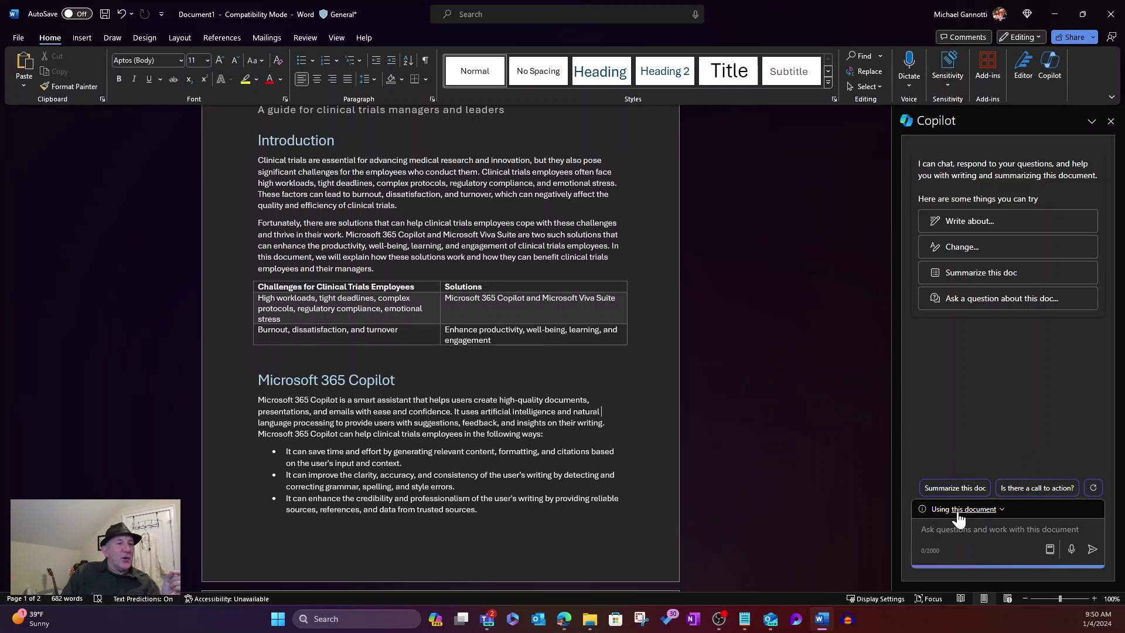
click(1000, 510)
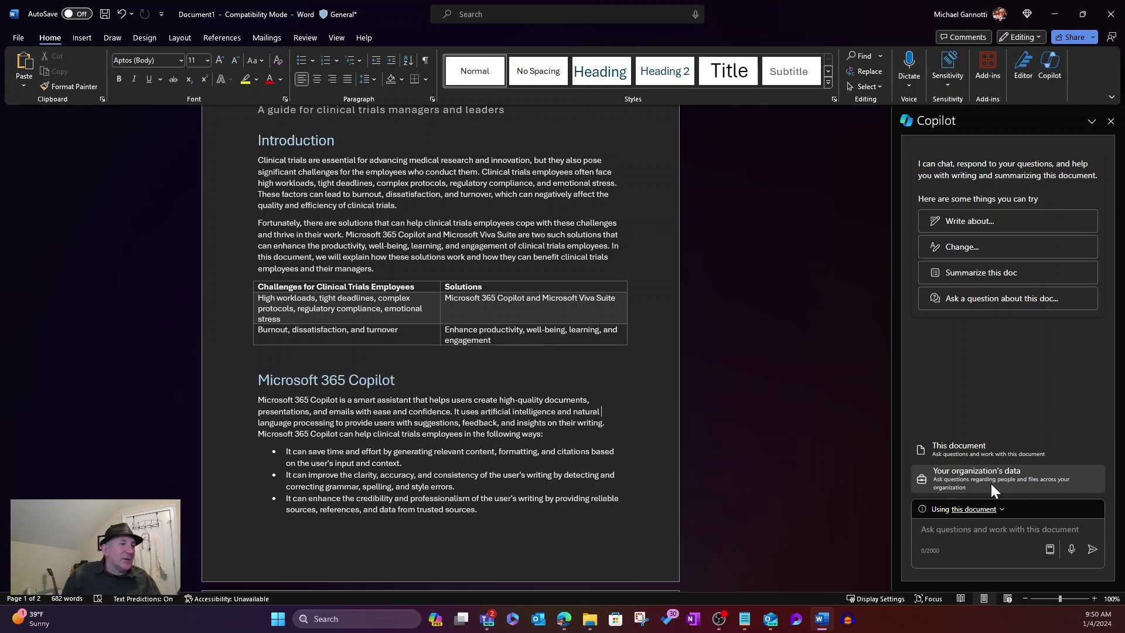
click(963, 405)
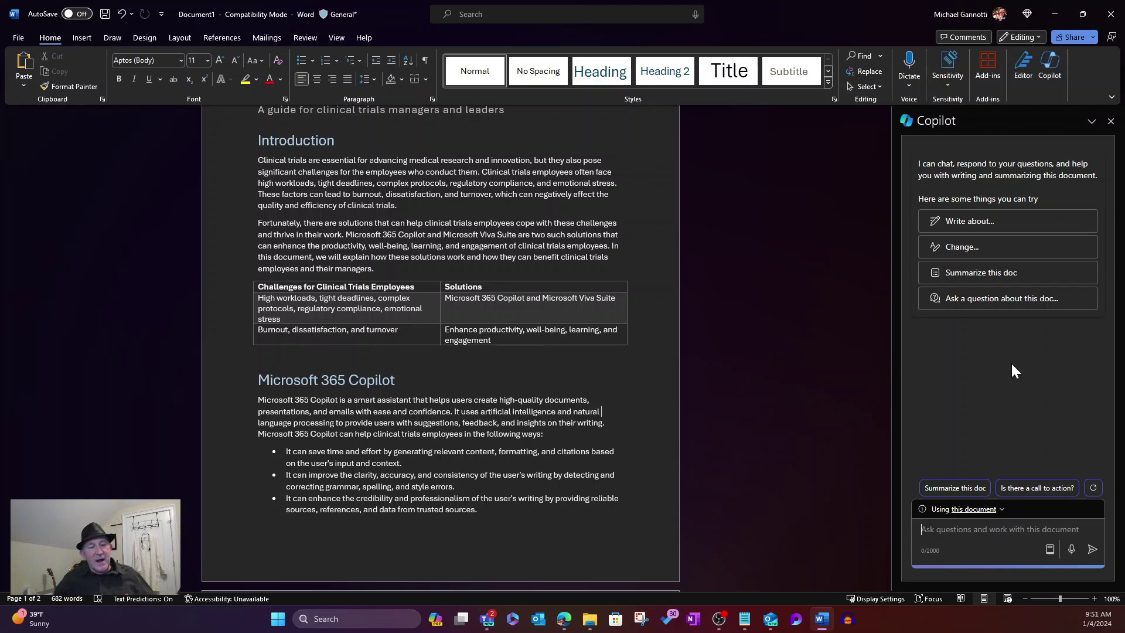
Step: Ask Copilot chat to 'Summarize this document' and get a summary citing 7 references
text(S)
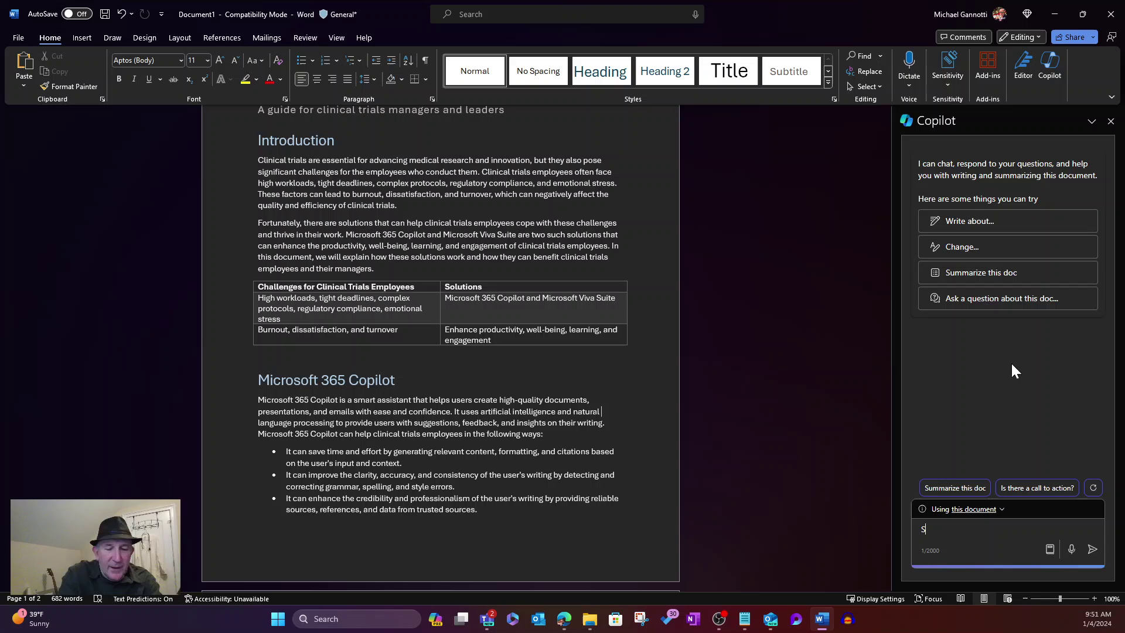
text(ummarize th)
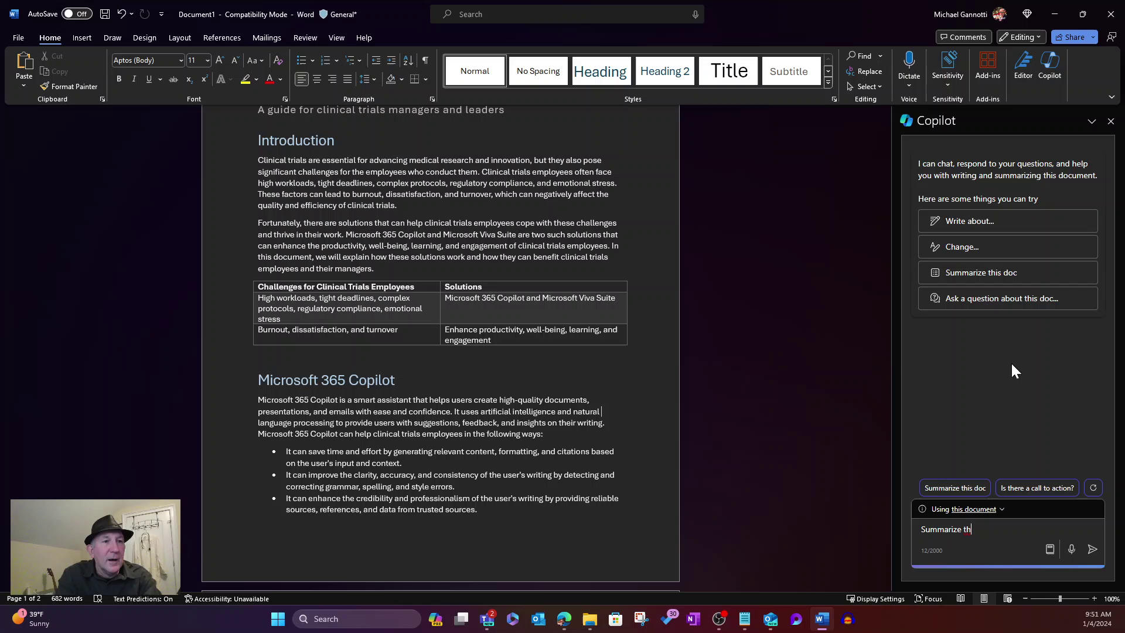
text(is document)
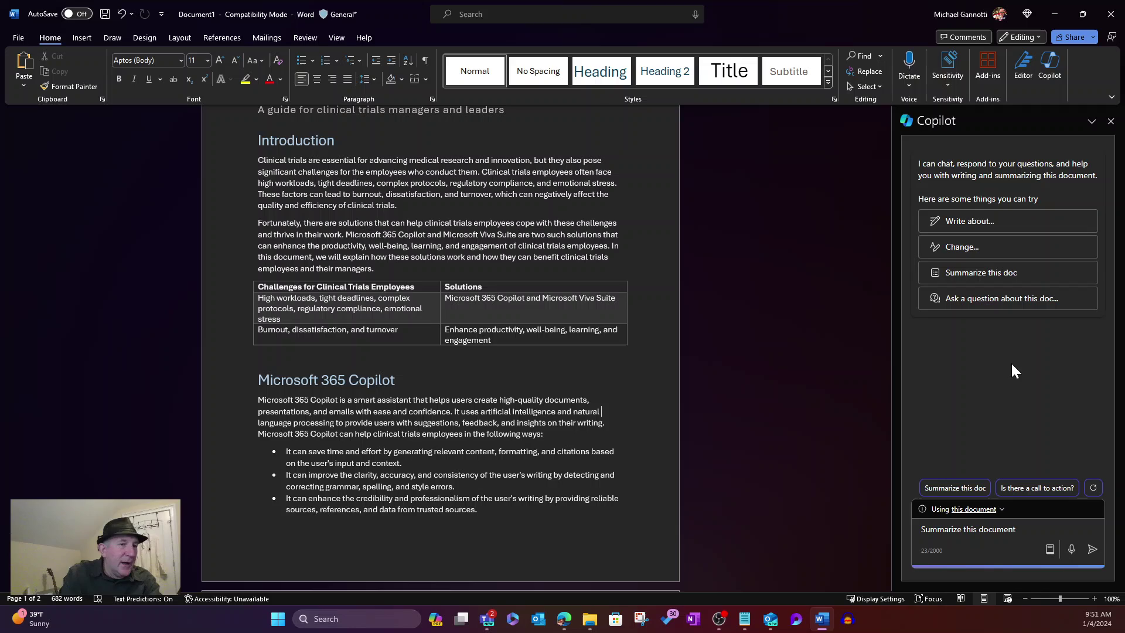
key(Return)
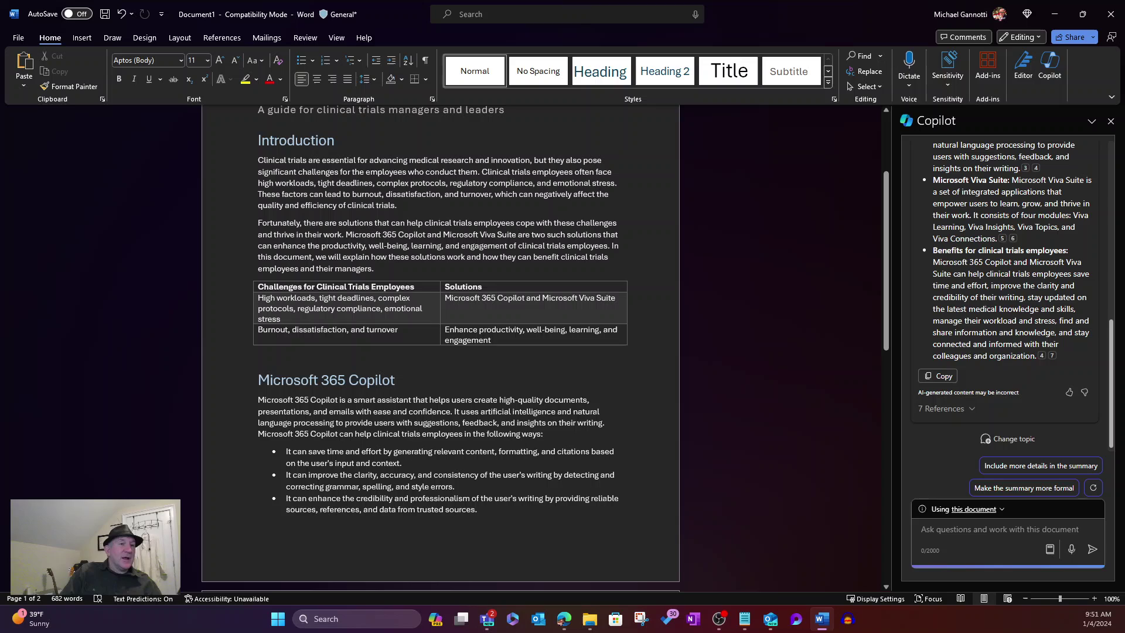
Step: Copy Copilot's document summary to the clipboard and return focus to the Copilot prompt box
click(1028, 466)
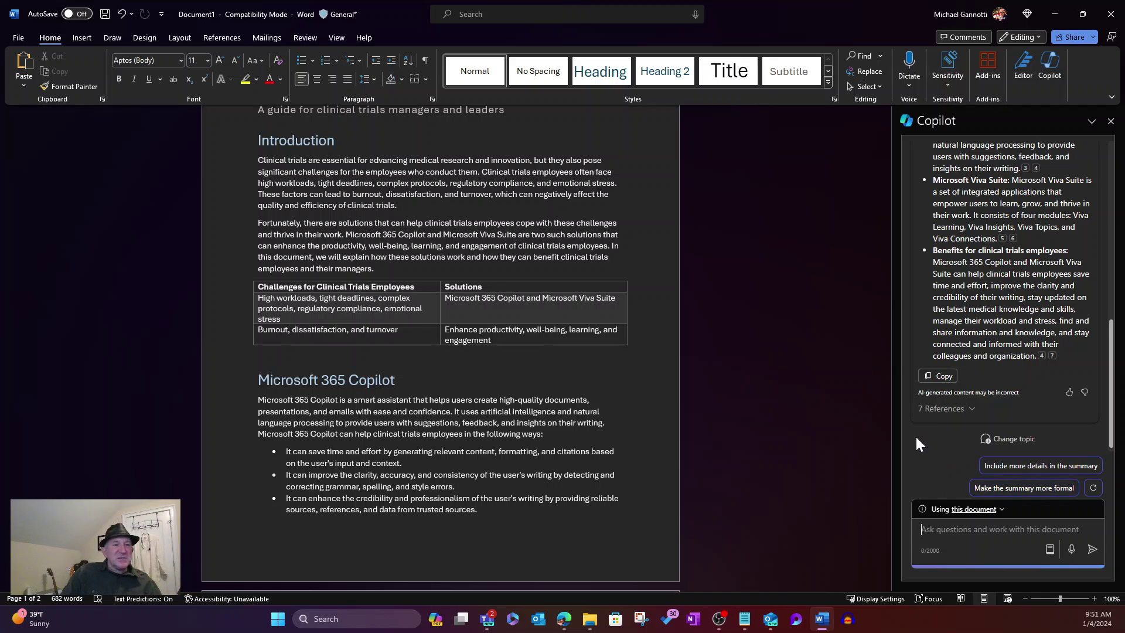
click(937, 382)
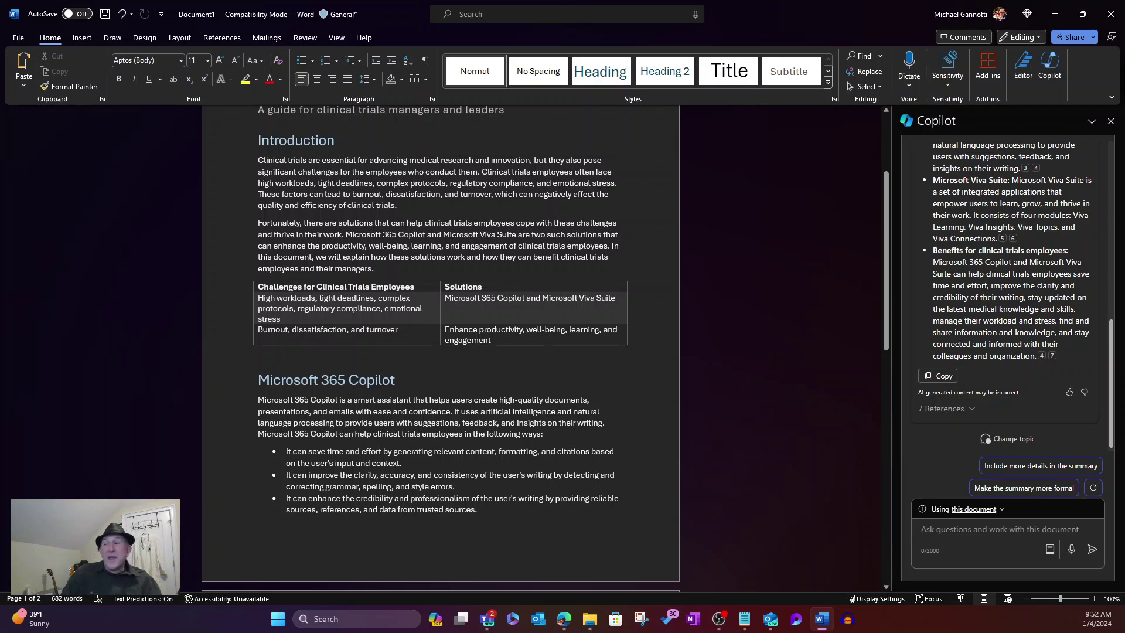
click(395, 379)
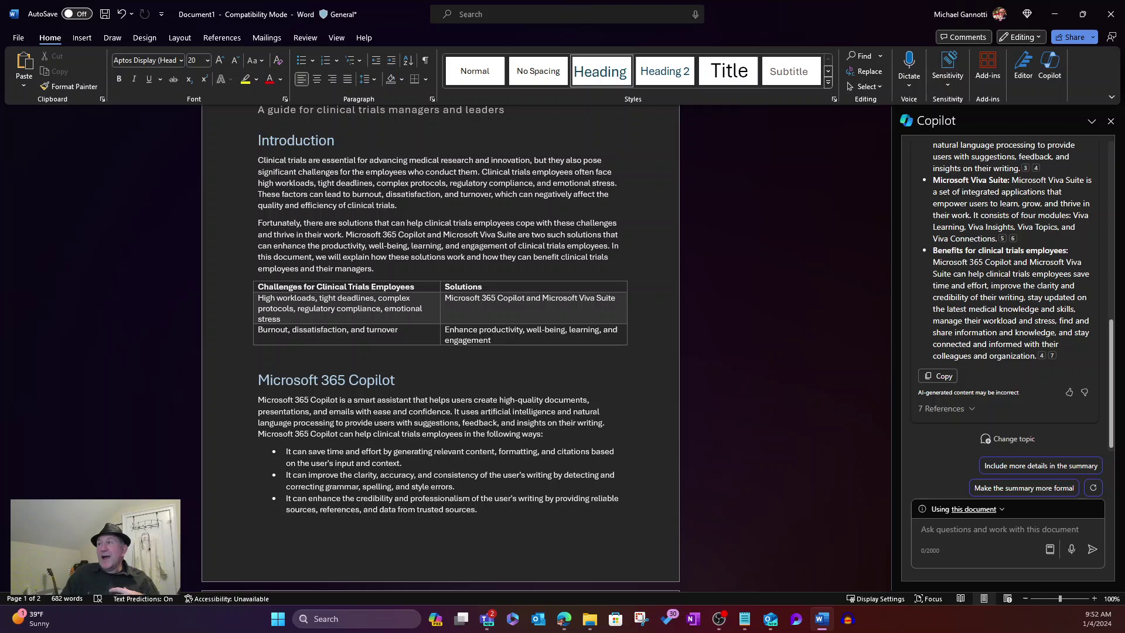
key(alt+Tab)
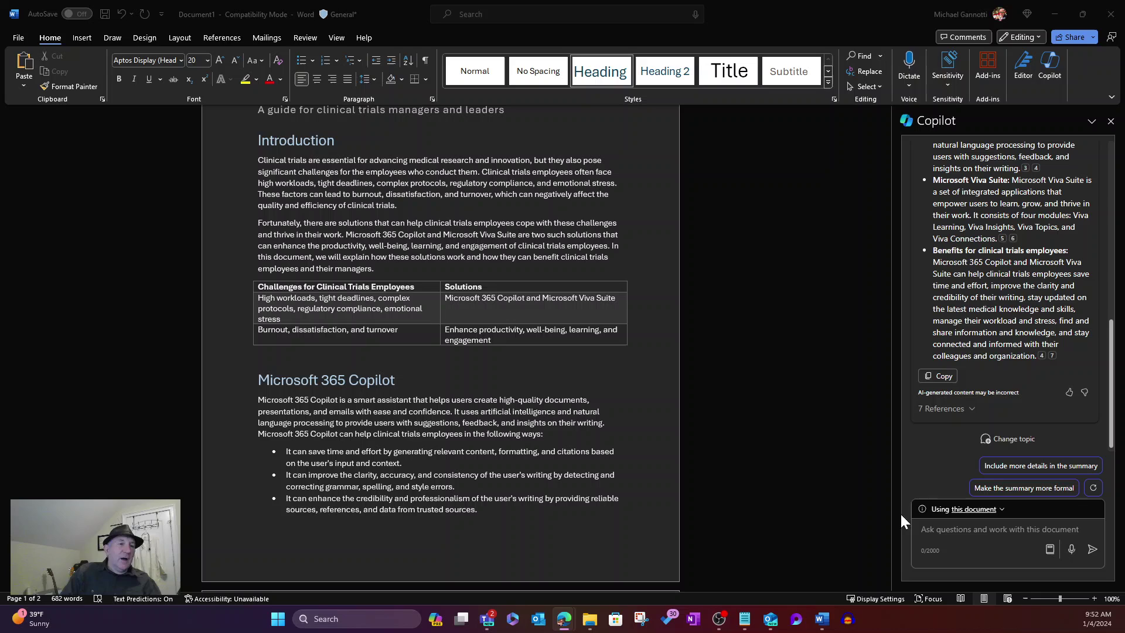
click(958, 534)
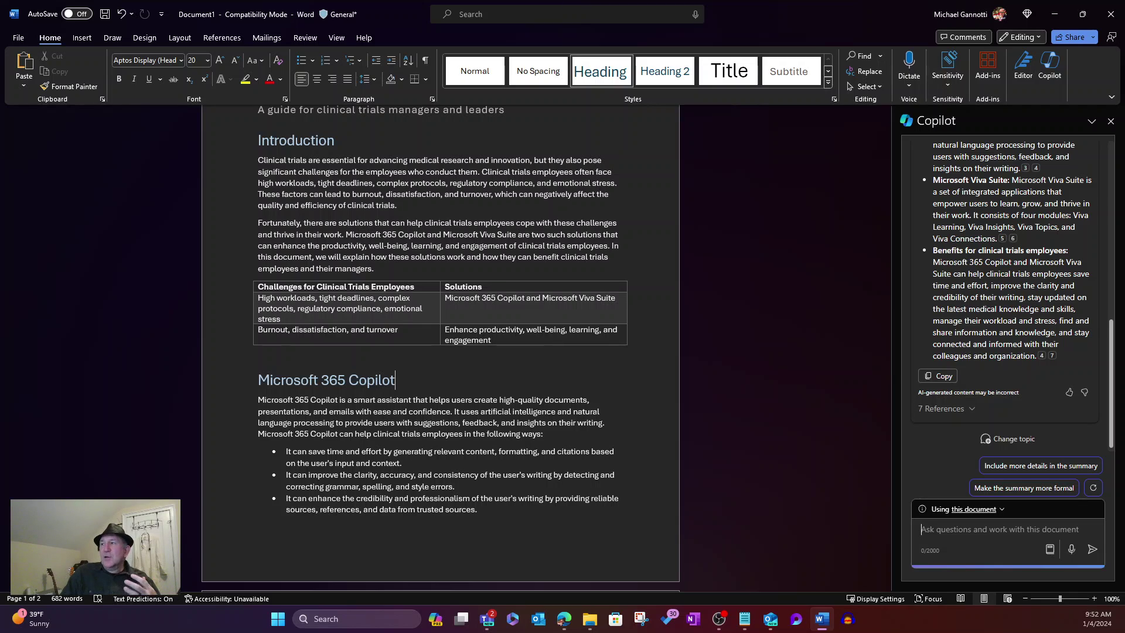
key(alt+Tab)
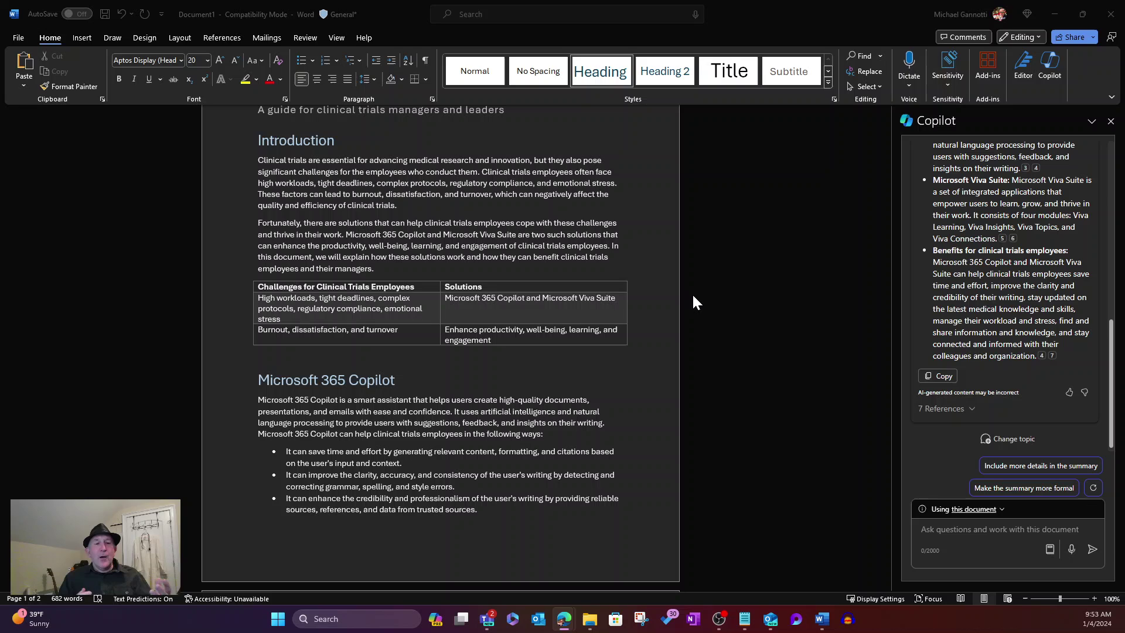
Step: Go to the blank last line below the Conclusion and open an empty Draft with Copilot prompt
click(426, 589)
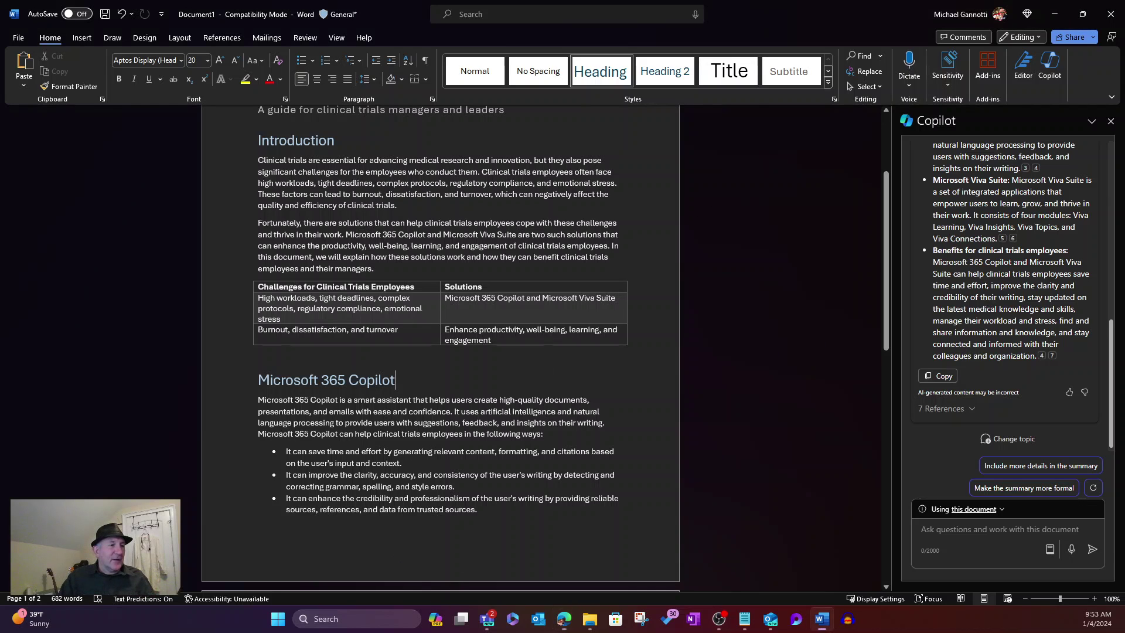
scroll(440, 348, down, 15)
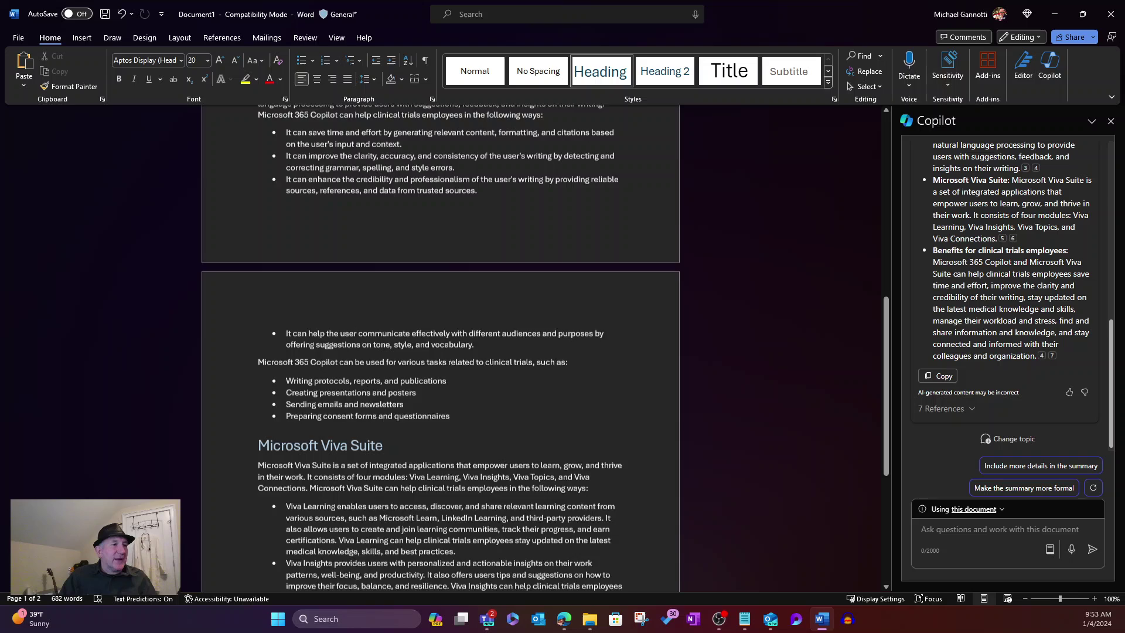
scroll(440, 348, down, 4)
key(ctrl+End)
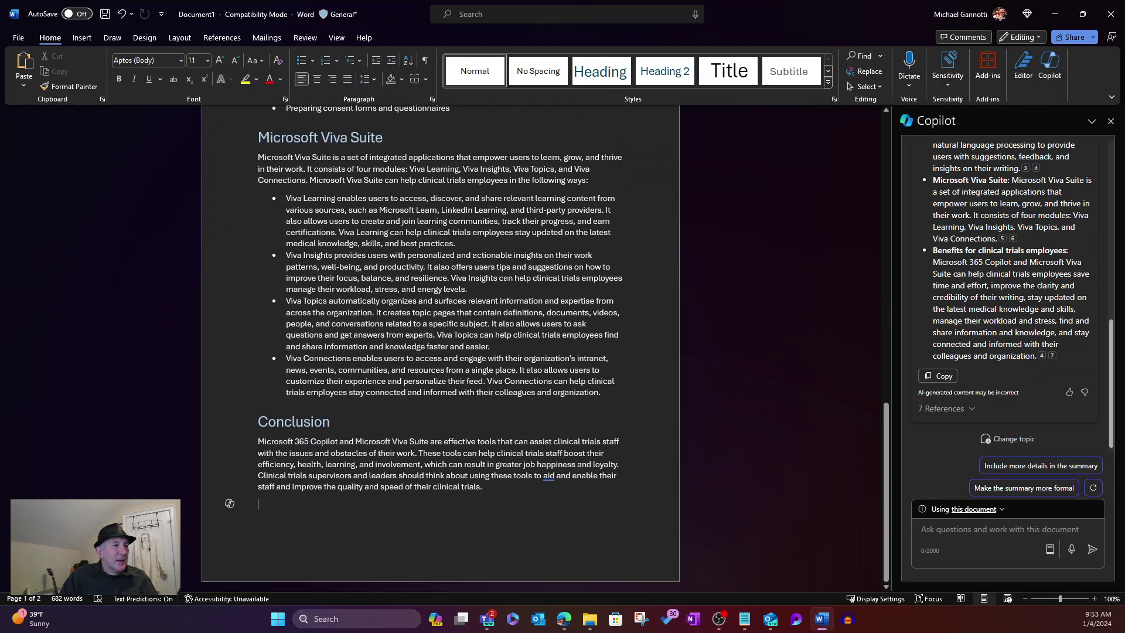
click(230, 503)
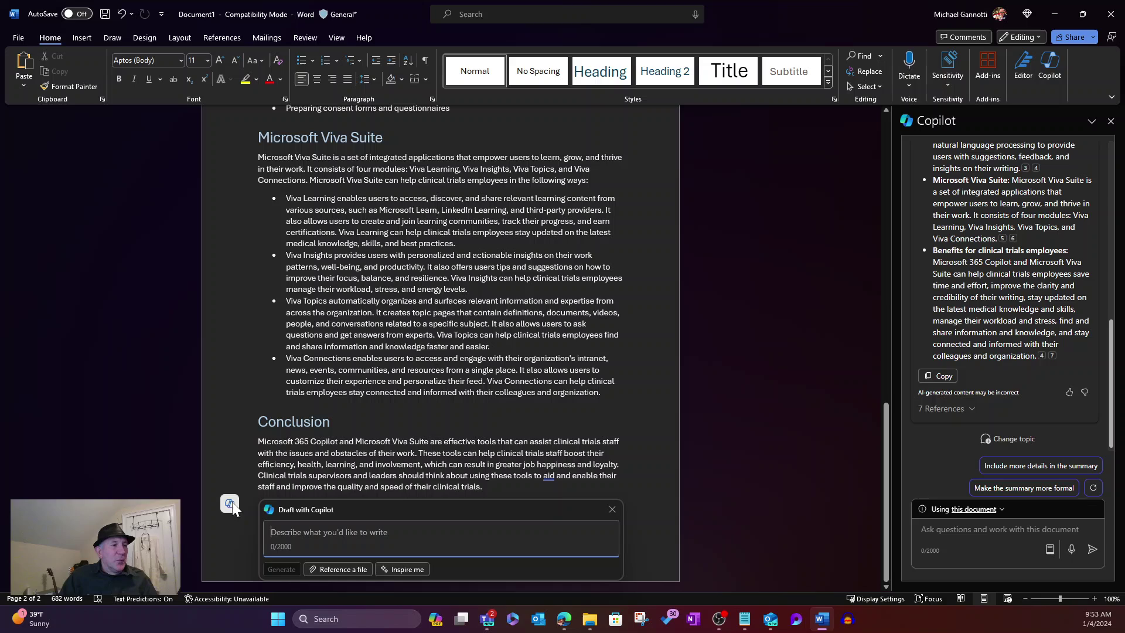